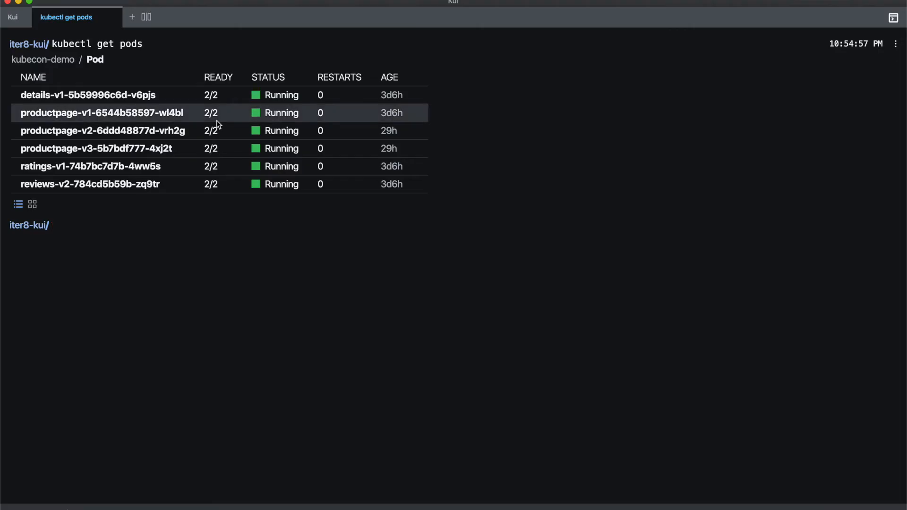
Run "iter8 create experiment" to open the experiment creation form and check its Decision page before returning to the setup.
type("iter8 create experiment")
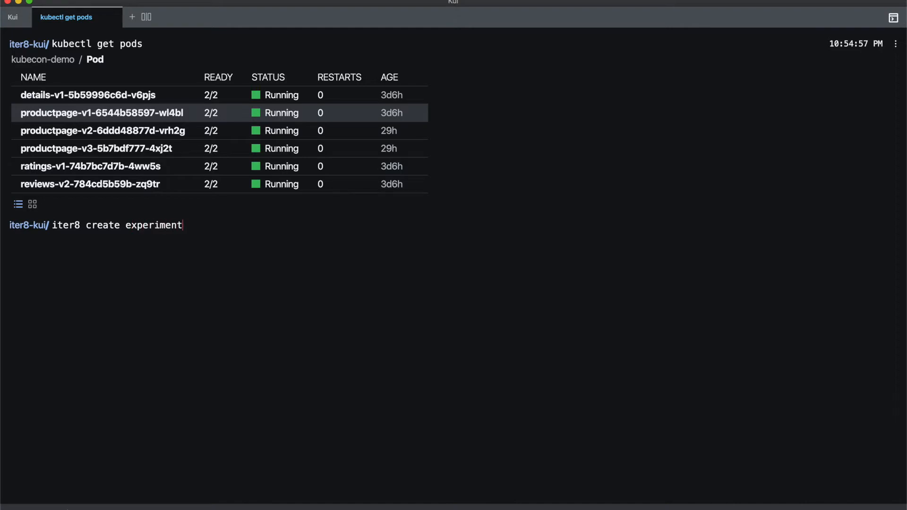
key("Return")
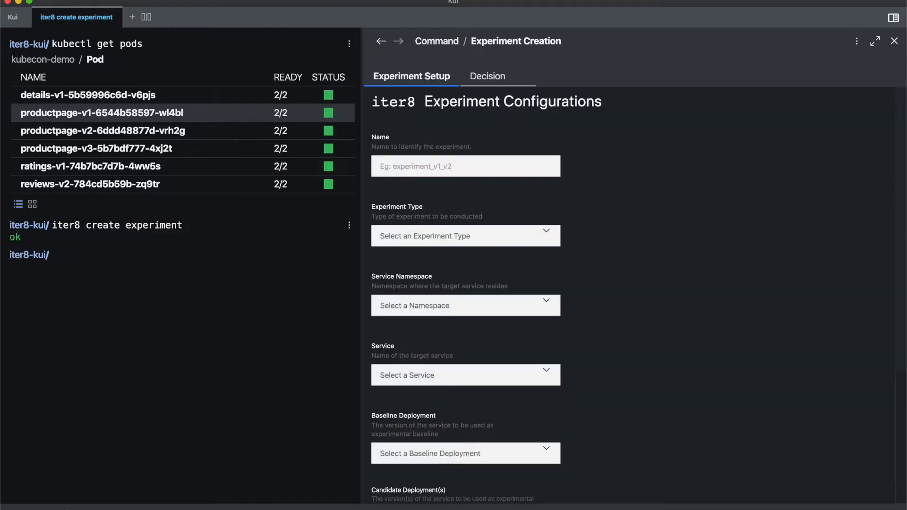
left_click(497, 81)
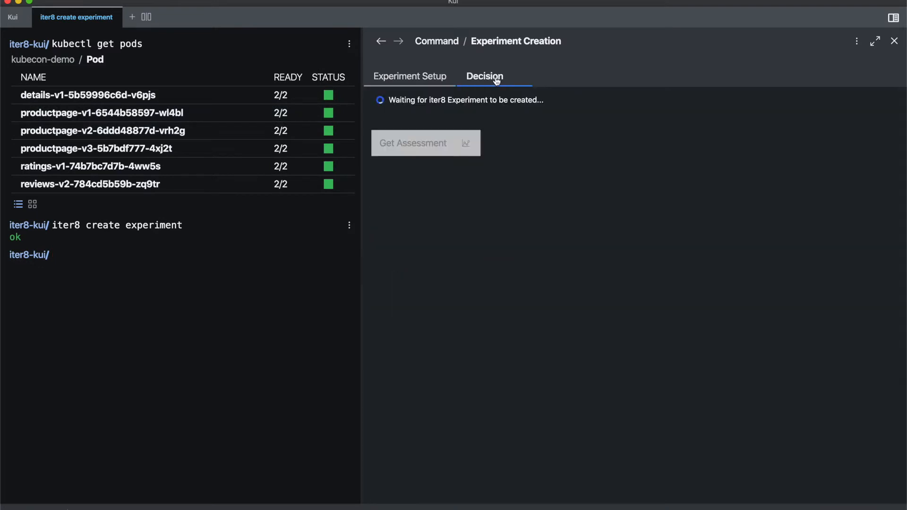
left_click(422, 81)
Name the experiment productpage-abn-test and set its type to Human In the Loop.
left_click(416, 163)
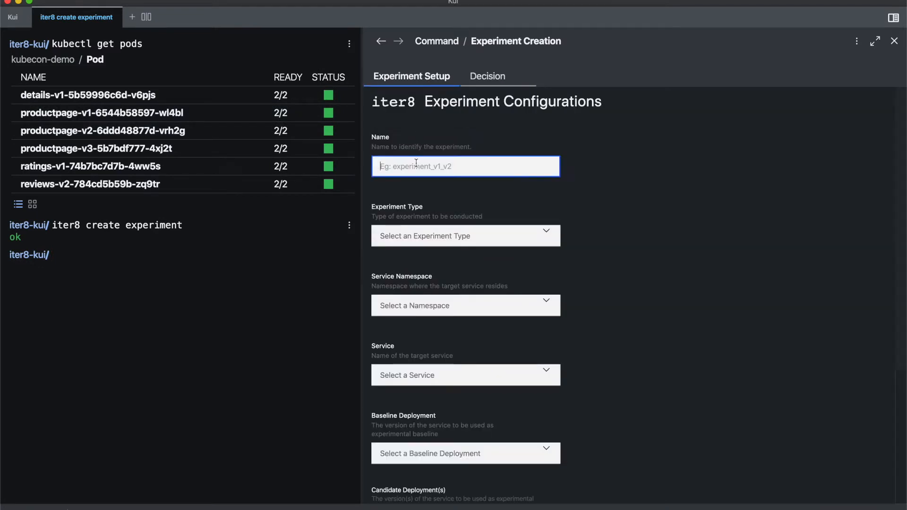
type("productpage-abn-test")
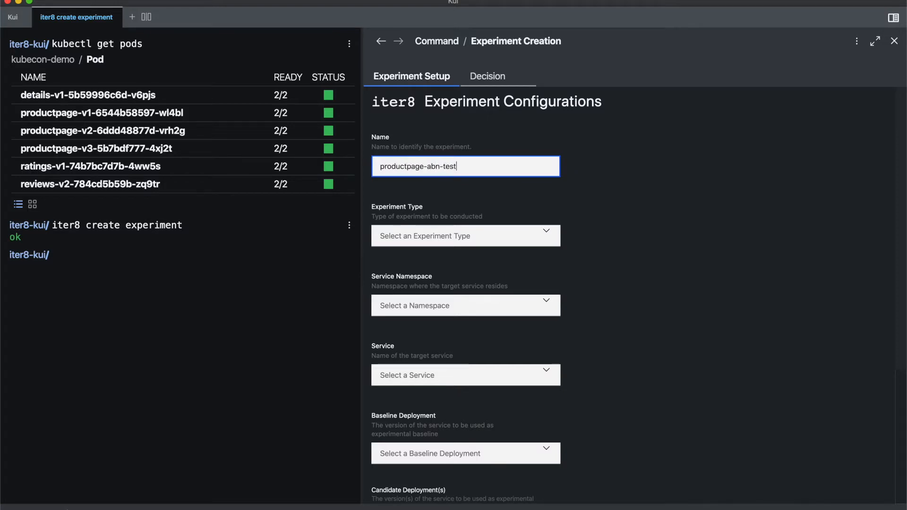
left_click(431, 236)
left_click(414, 258)
Set the service namespace to kubecon-demo and the target service to productpage.
scroll(414, 264, "down", 1)
left_click(425, 251)
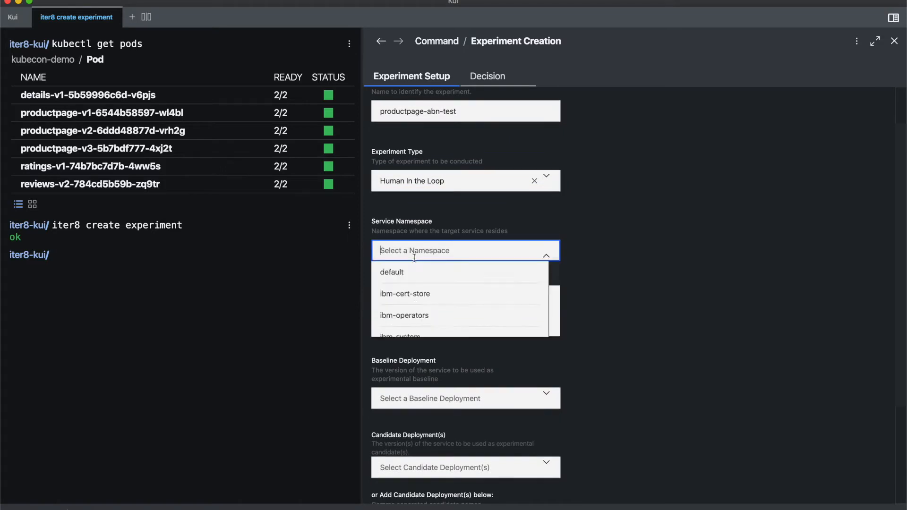
scroll(412, 307, "down", 2)
left_click(412, 326)
scroll(406, 283, "down", 3)
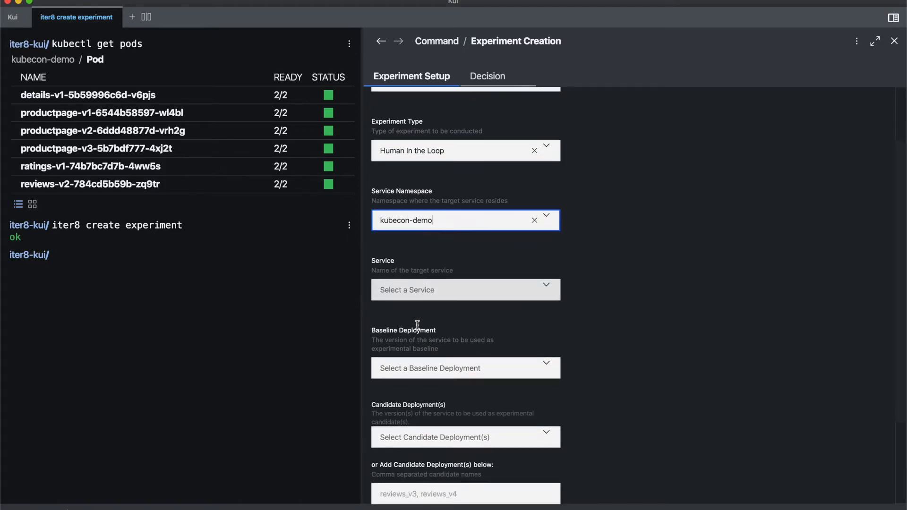
left_click(406, 229)
left_click(404, 273)
Choose productpage-v1 as the baseline deployment and productpage-v2 and productpage-v3 as the candidate deployments.
left_click(402, 306)
left_click(399, 324)
scroll(399, 335, "down", 1)
left_click(399, 331)
left_click(406, 367)
left_click(415, 389)
left_click(484, 420)
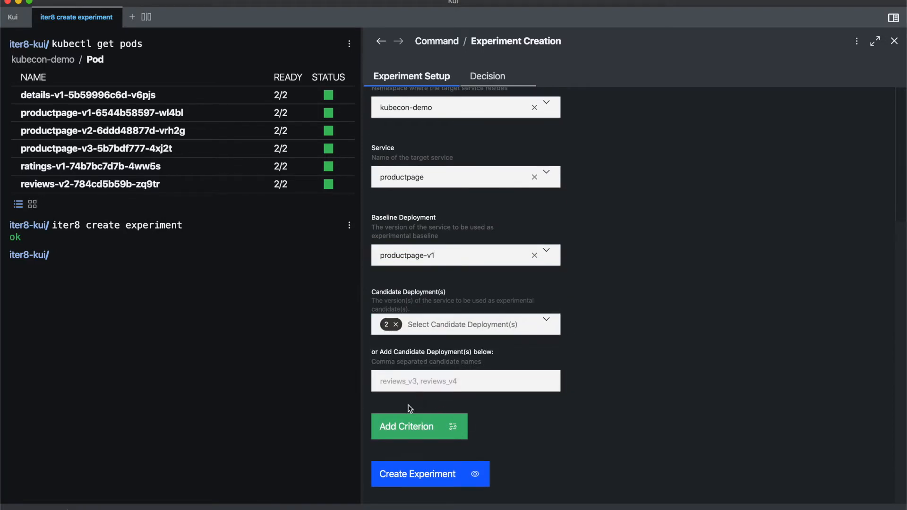
Add a first criterion on iter8_mean_latency with a relative threshold and a limit value of 1.6.
left_click(398, 427)
scroll(400, 427, "down", 5)
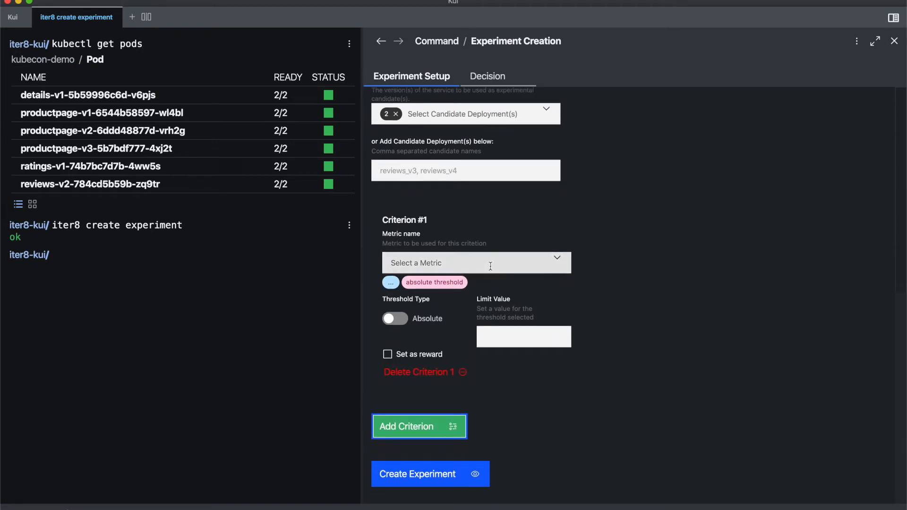
left_click(439, 267)
scroll(434, 310, "down", 2)
left_click(434, 309)
left_click(400, 319)
left_click(491, 339)
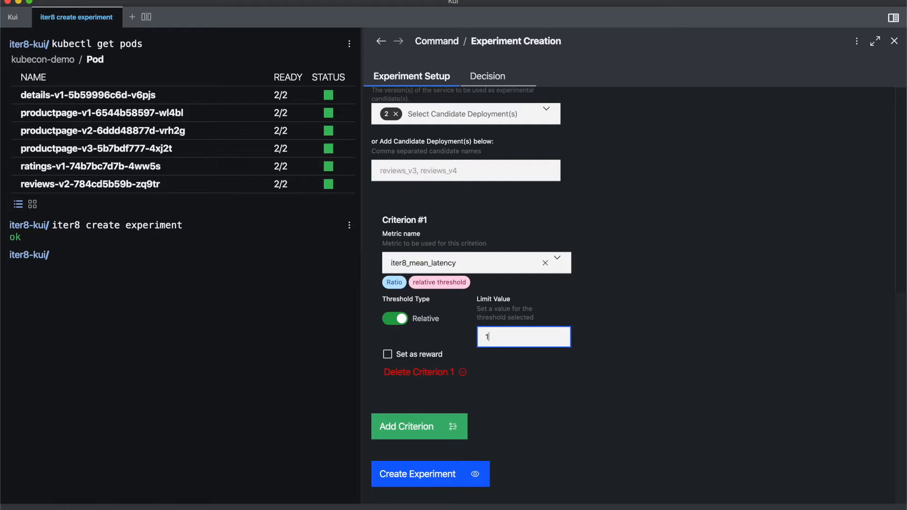
Add a second criterion on le_500_ms_latency_percentile with an absolute threshold and a limit value of 0.95.
left_click(446, 416)
scroll(448, 416, "down", 3)
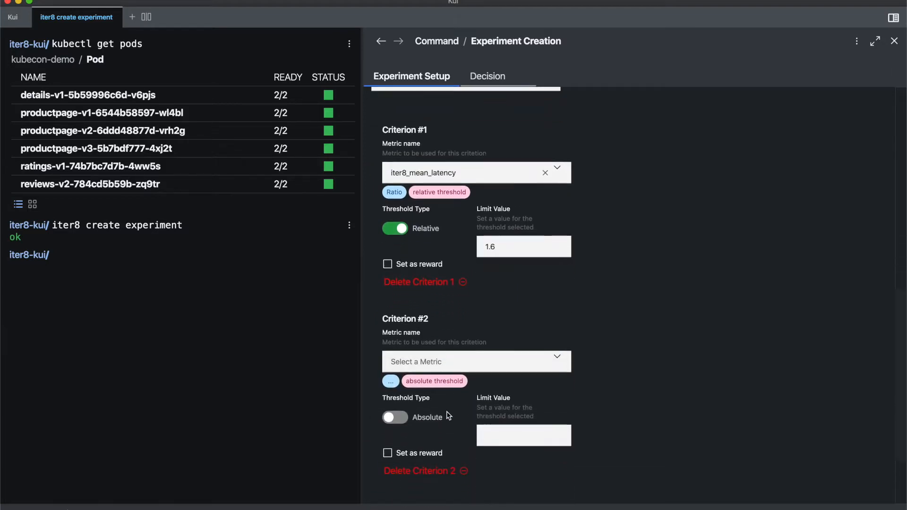
left_click(472, 357)
scroll(453, 402, "down", 5)
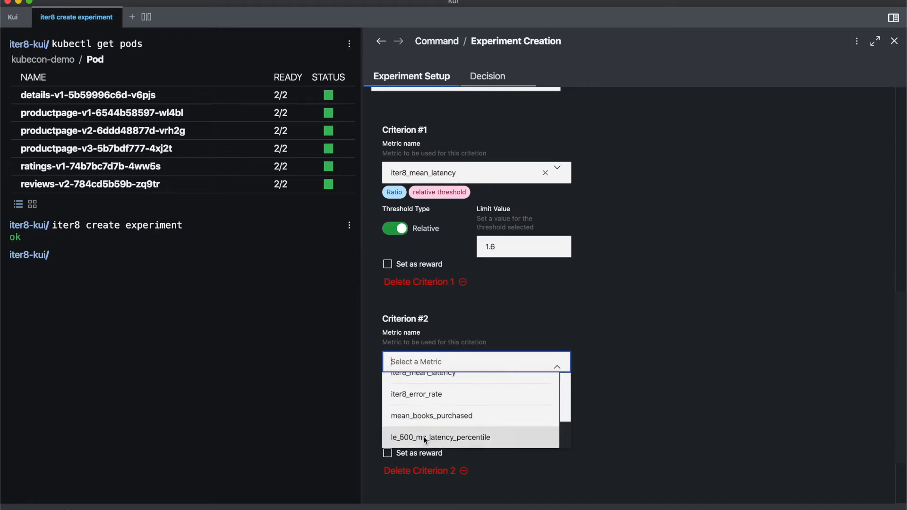
left_click(450, 432)
left_click(492, 433)
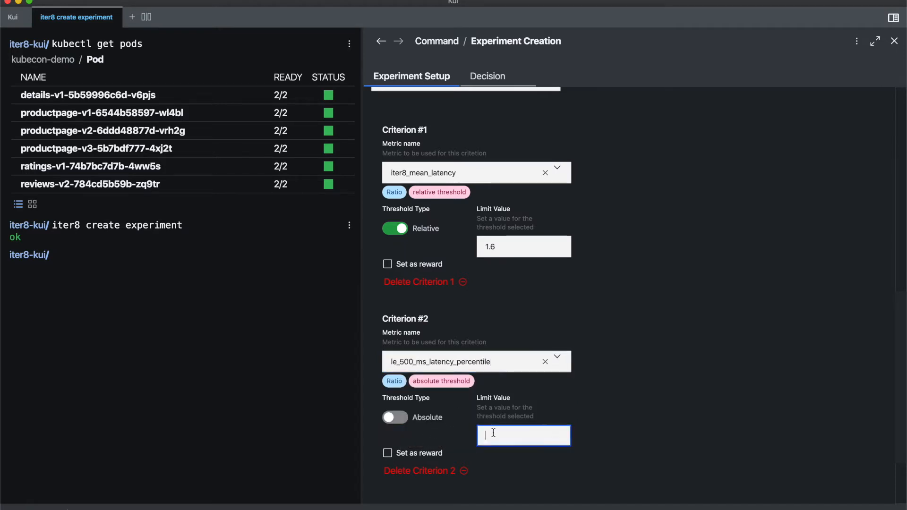
Add a third criterion on iter8_error_rate with an absolute threshold and a limit value of 0.05.
scroll(453, 330, "down", 3)
left_click(422, 431)
scroll(421, 431, "down", 3)
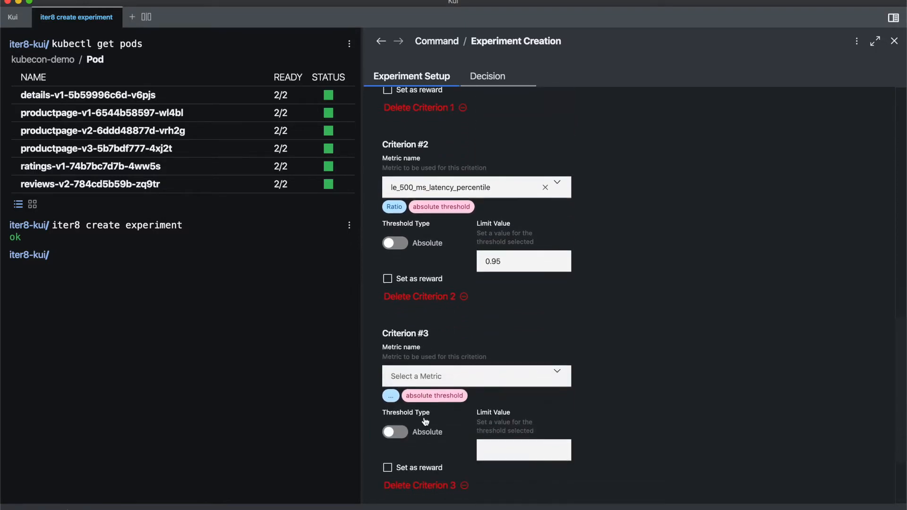
left_click(458, 356)
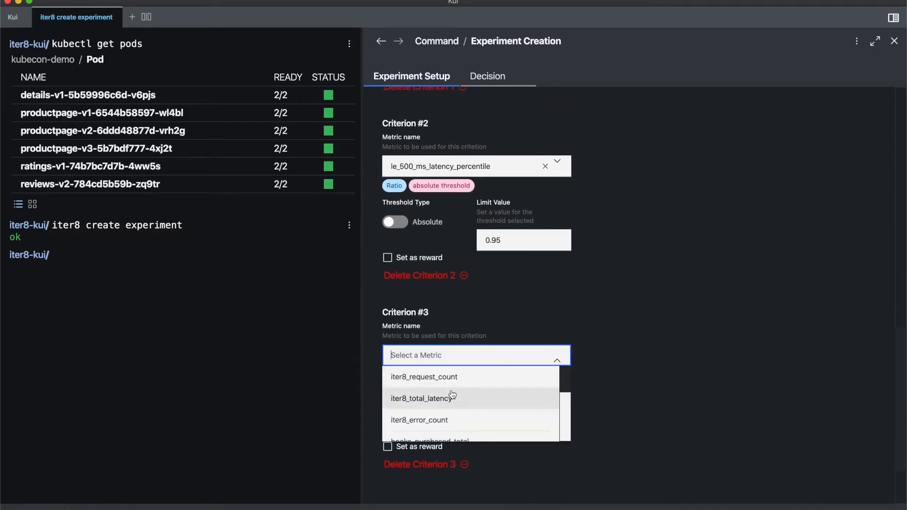
scroll(449, 399, "down", 4)
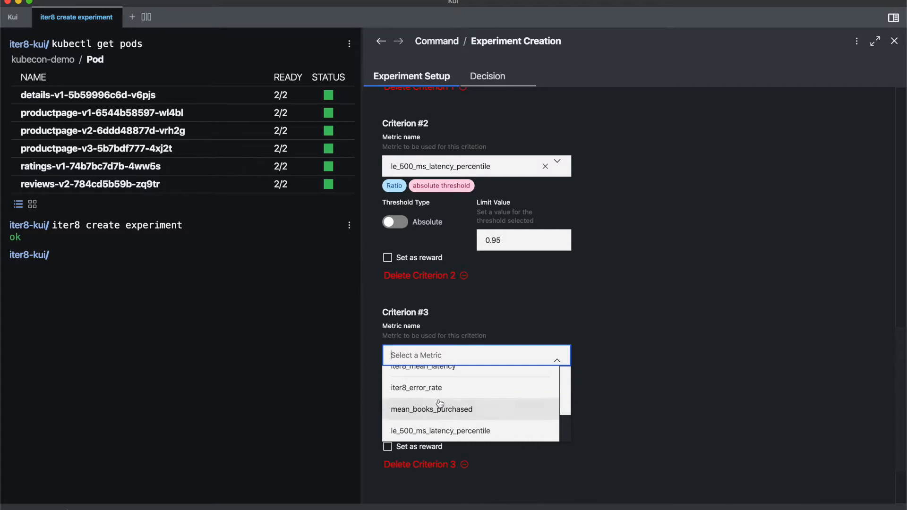
left_click(439, 389)
left_click(488, 429)
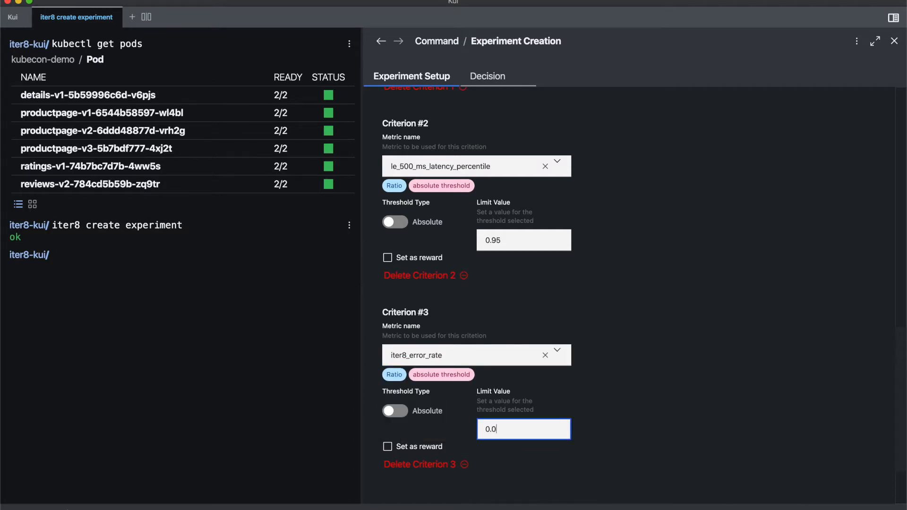
Add a fourth criterion on mean_books_purchased and set it as the reward.
scroll(466, 428, "down", 3)
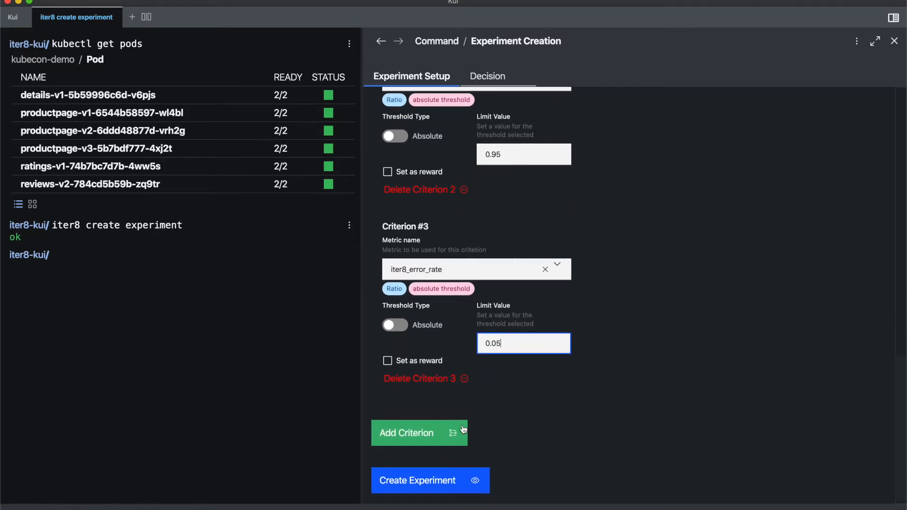
left_click(418, 430)
scroll(468, 354, "down", 4)
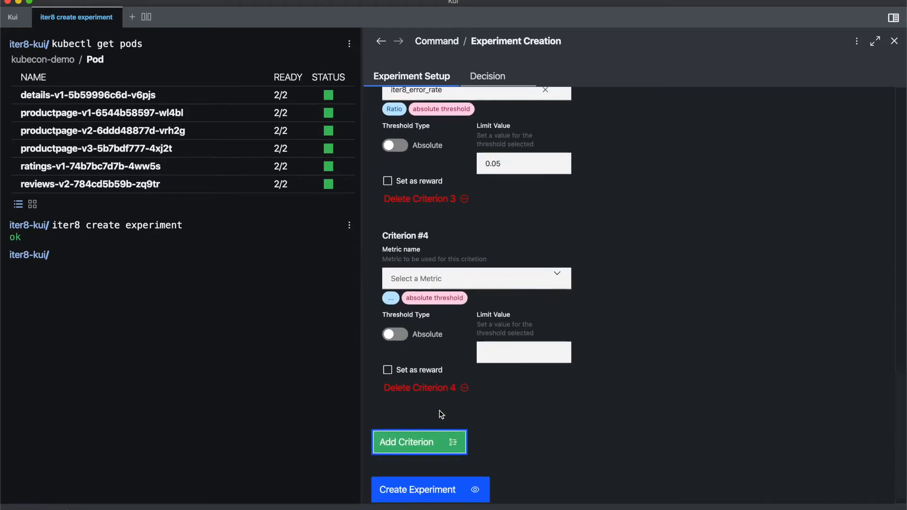
left_click(507, 283)
scroll(464, 354, "down", 2)
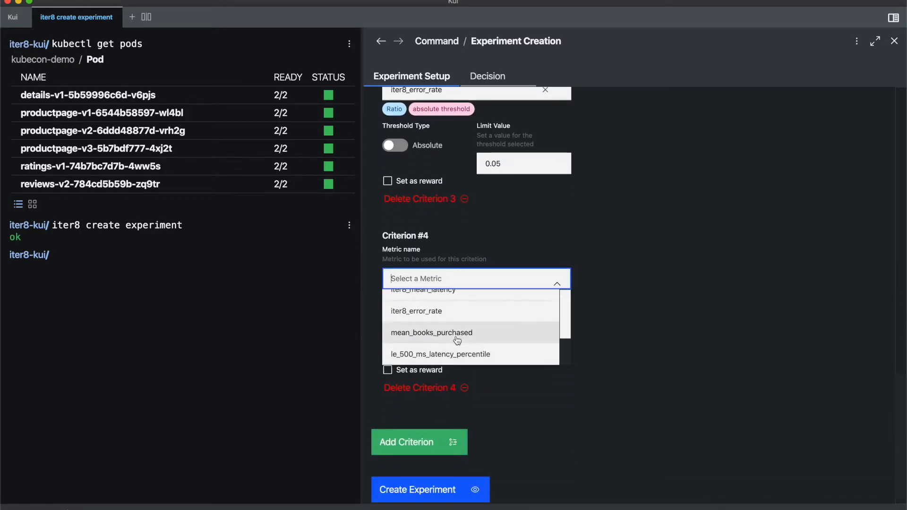
left_click(457, 336)
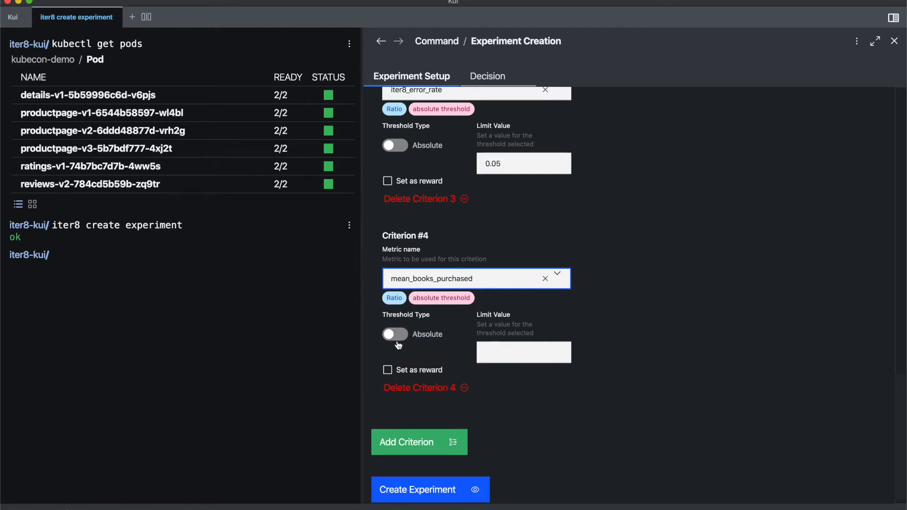
left_click(388, 371)
Create the experiment and request its first assessment on the Decision page.
scroll(413, 475, "down", 1)
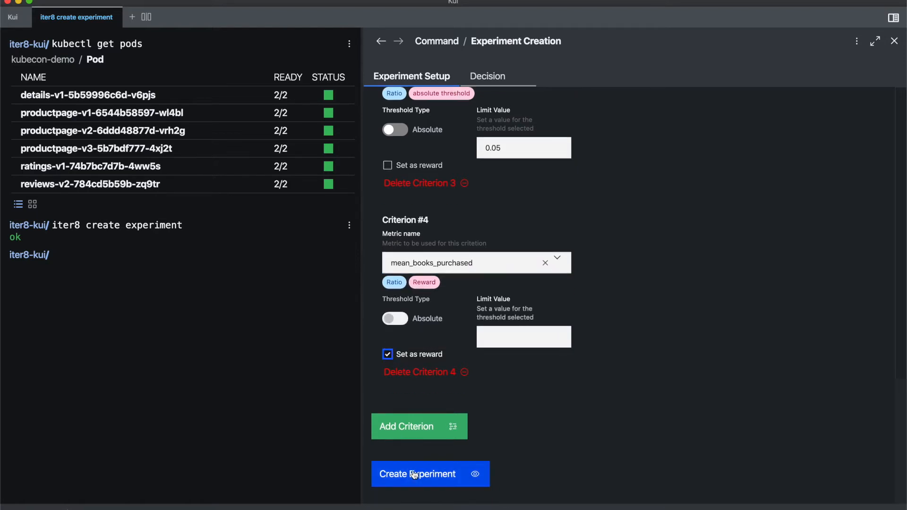
left_click(414, 475)
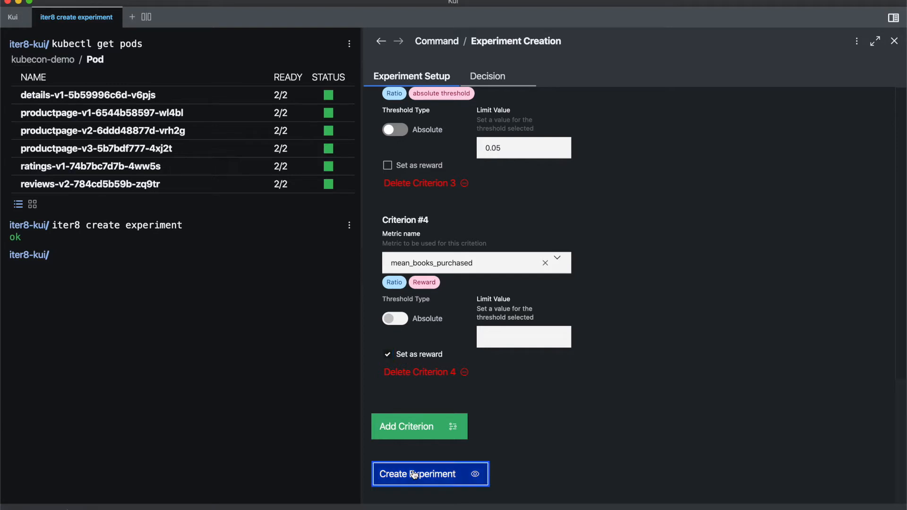
left_click(488, 77)
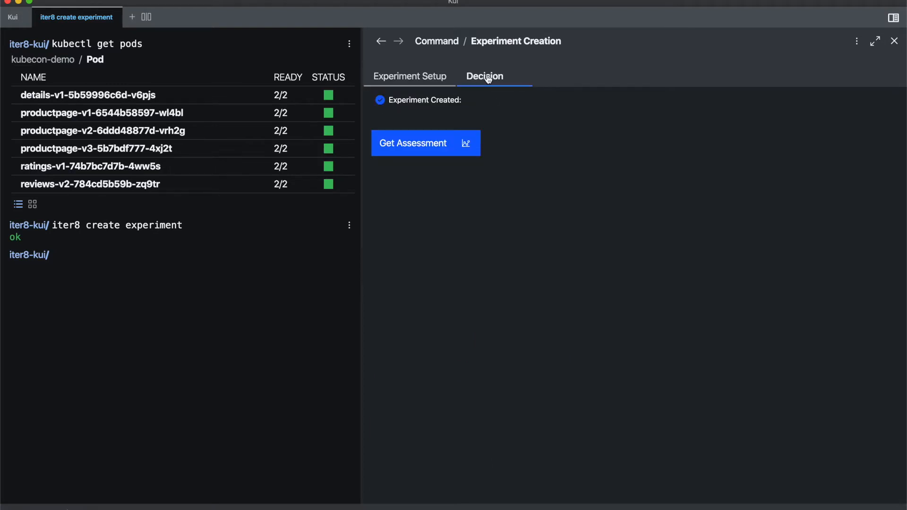
left_click(414, 152)
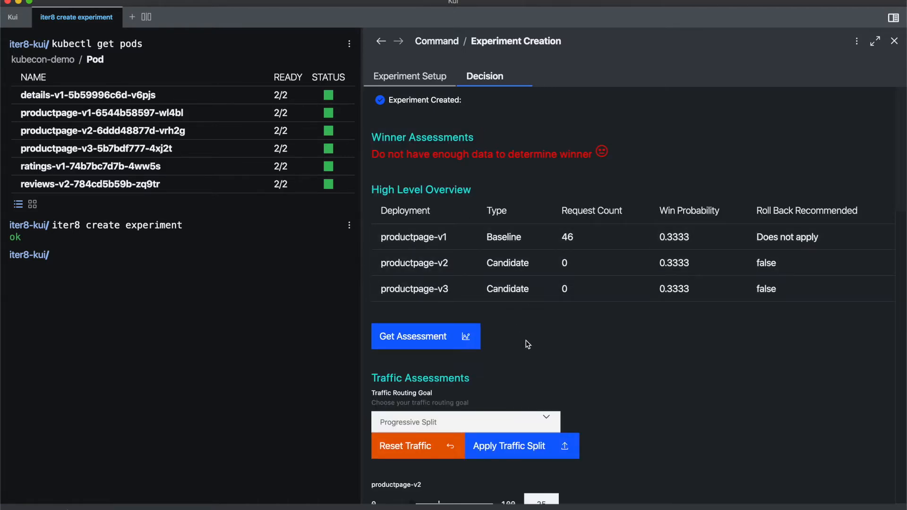
Apply the Progressive Split of 25 to productpage-v2, 25 to productpage-v3 and 50 to productpage-v1, and dismiss the notification.
scroll(528, 345, "down", 4)
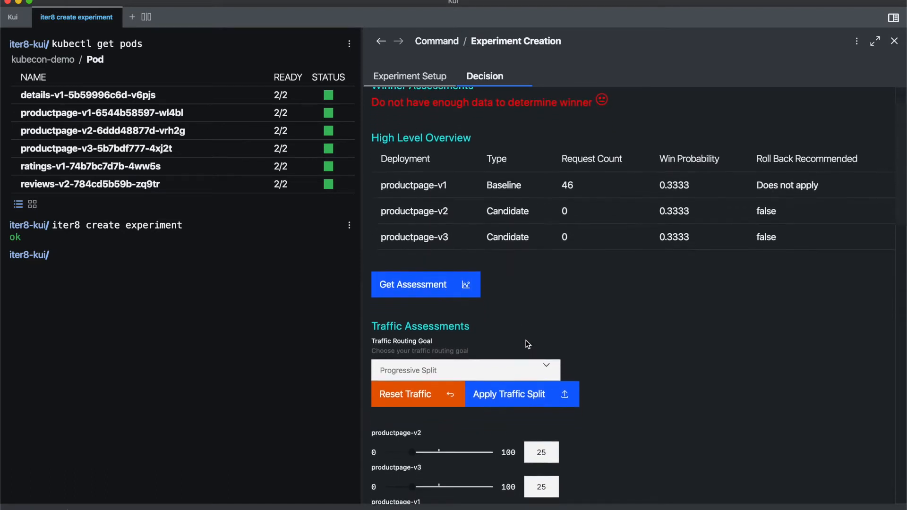
scroll(526, 342, "down", 2)
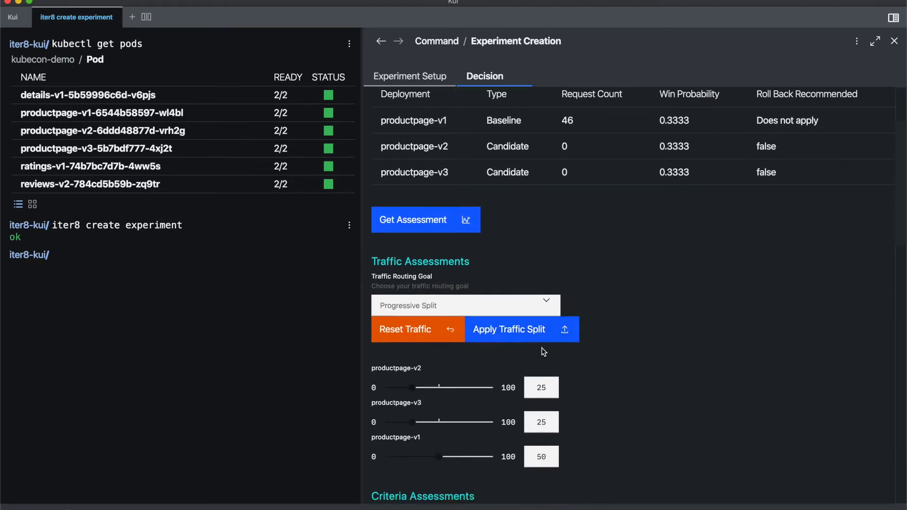
scroll(491, 312, "up", 1)
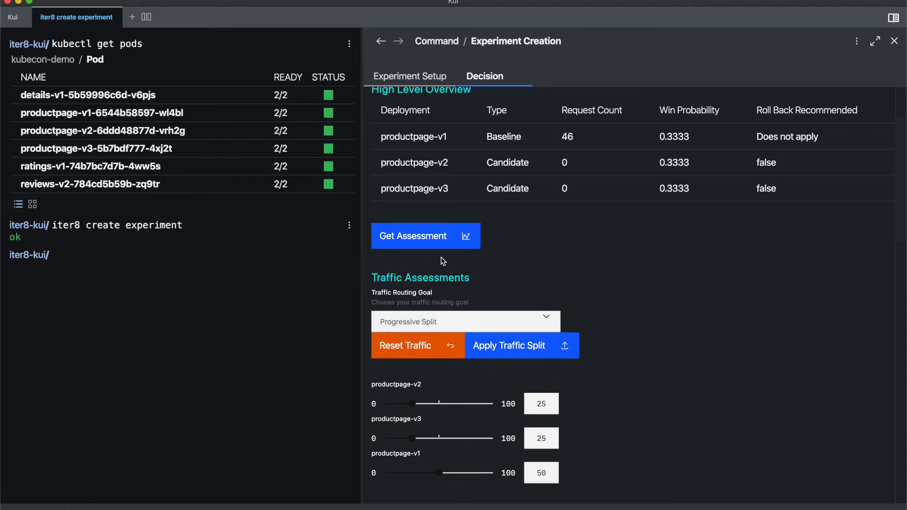
left_click(503, 347)
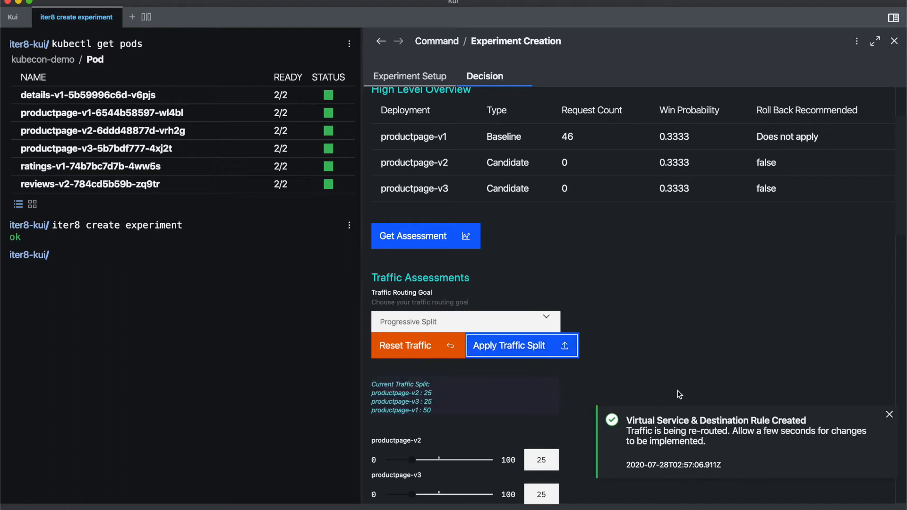
left_click(889, 416)
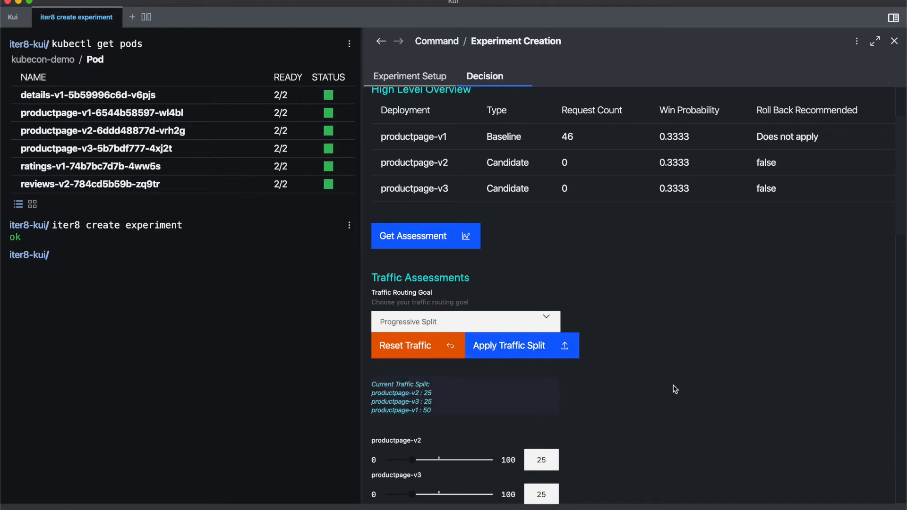
Review the available traffic routing goals and keep Progressive Split selected.
scroll(675, 388, "down", 2)
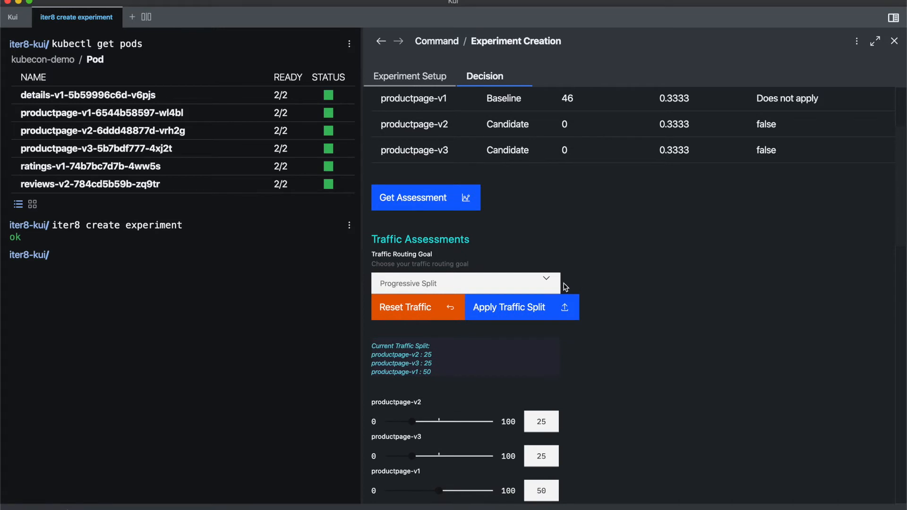
left_click(549, 283)
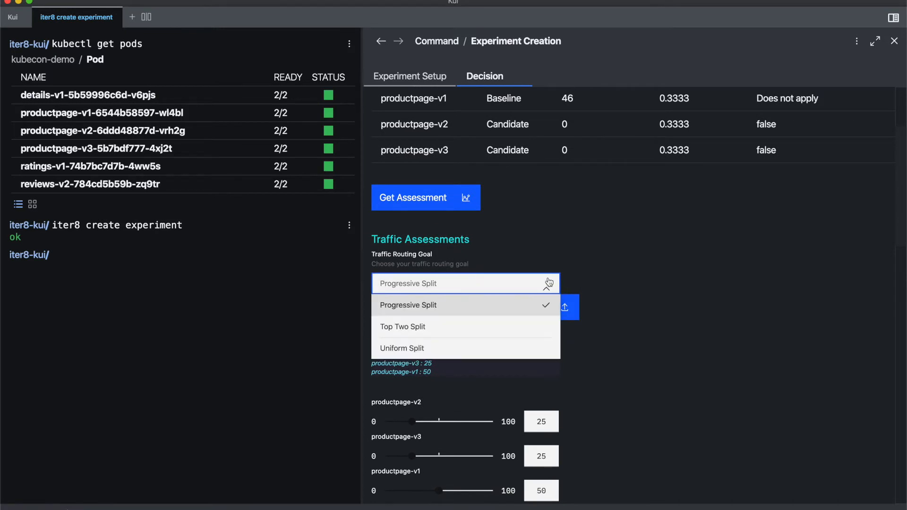
left_click(507, 307)
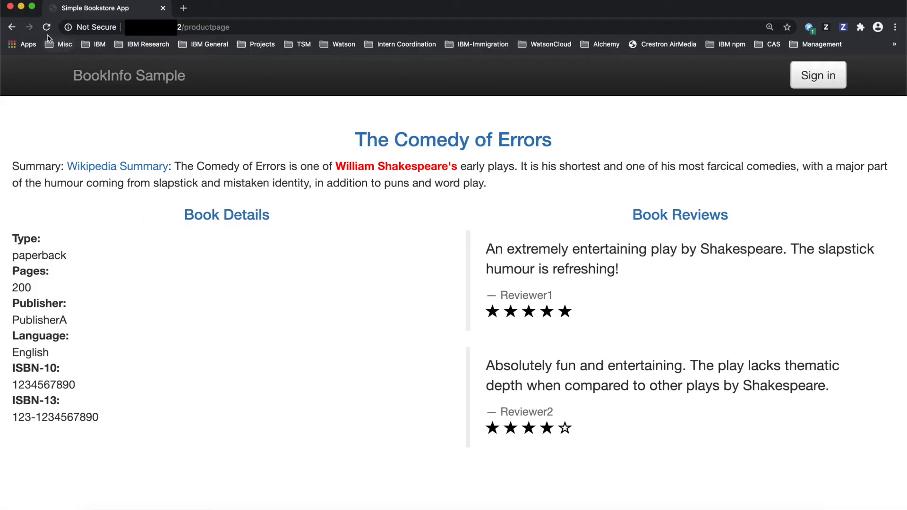
Switch to the browser and reload the BookInfo product page twice to see which version is served.
left_click(46, 28)
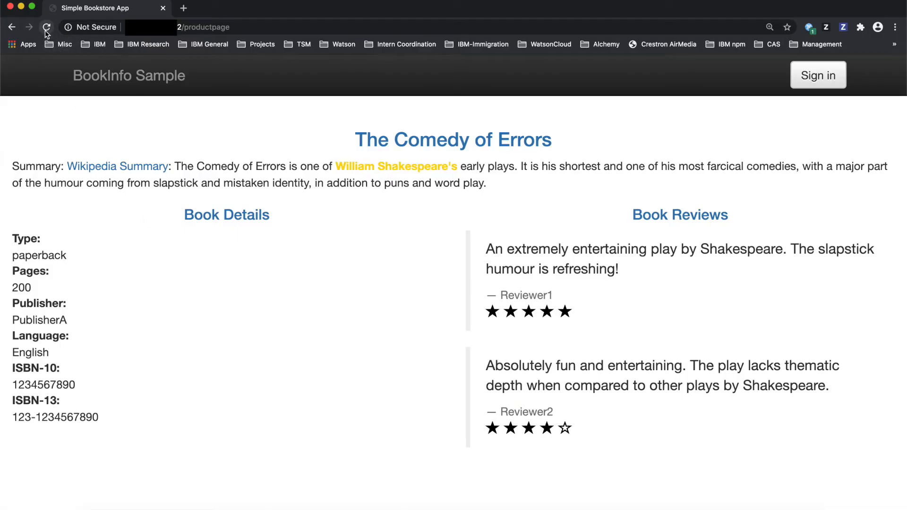
left_click(46, 28)
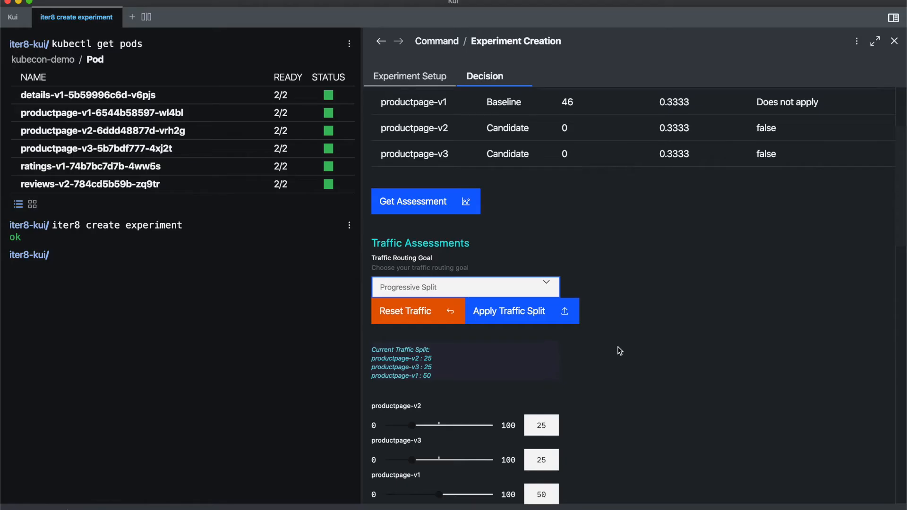
Refresh the experiment assessment twice to update the version overview and the suggested traffic split.
scroll(620, 350, "up", 2)
scroll(620, 350, "up", 1)
scroll(623, 347, "down", 3)
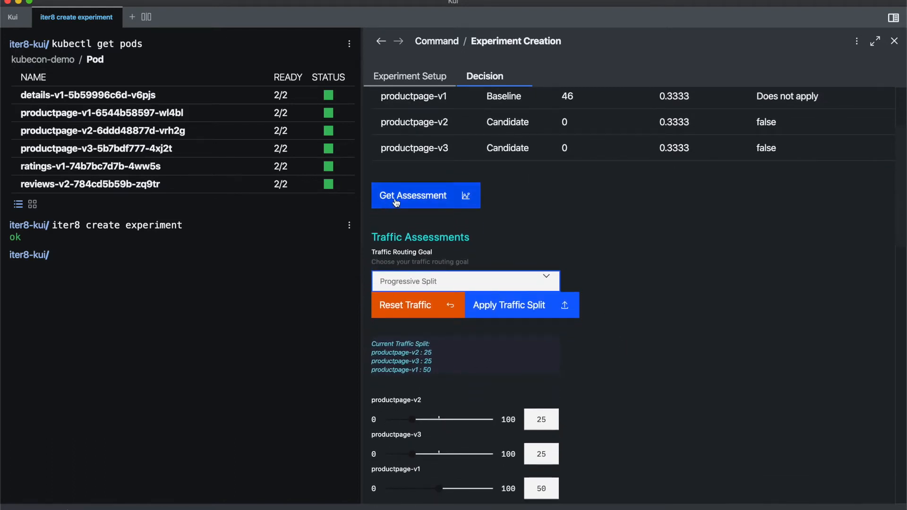
left_click(396, 201)
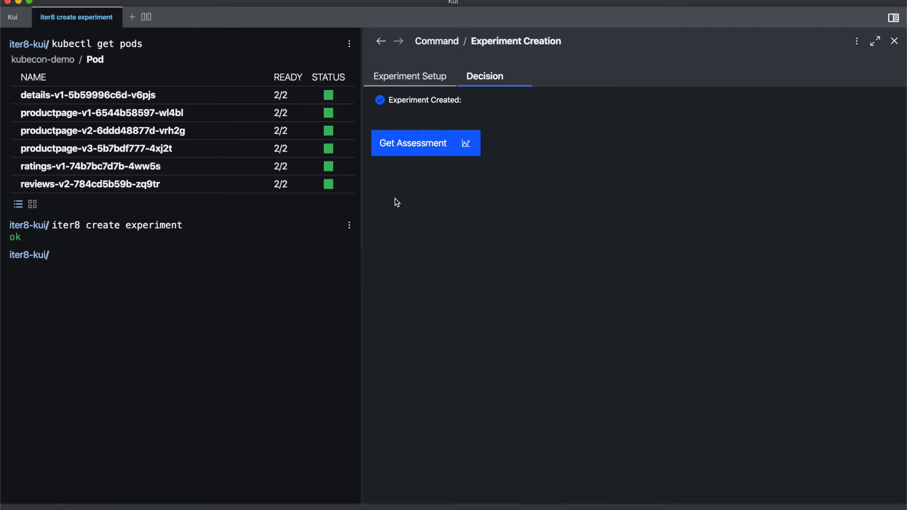
scroll(539, 327, "down", 5)
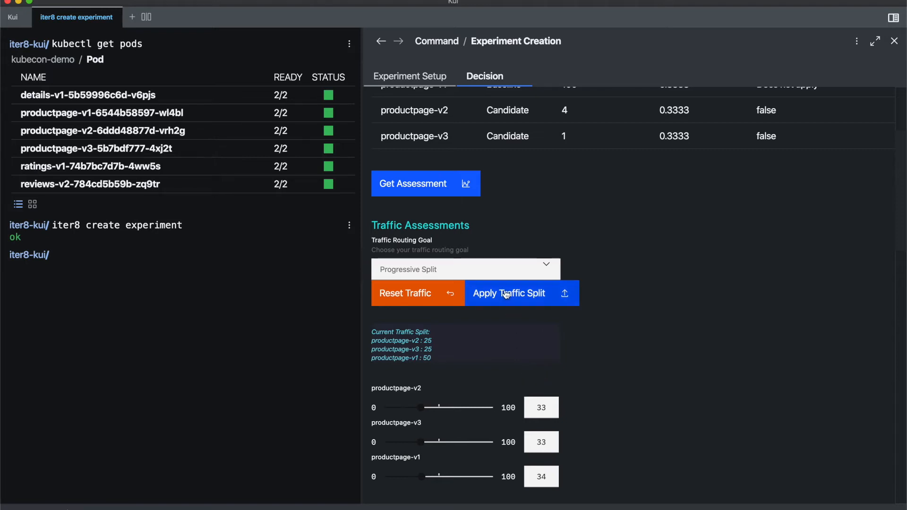
scroll(506, 294, "up", 2)
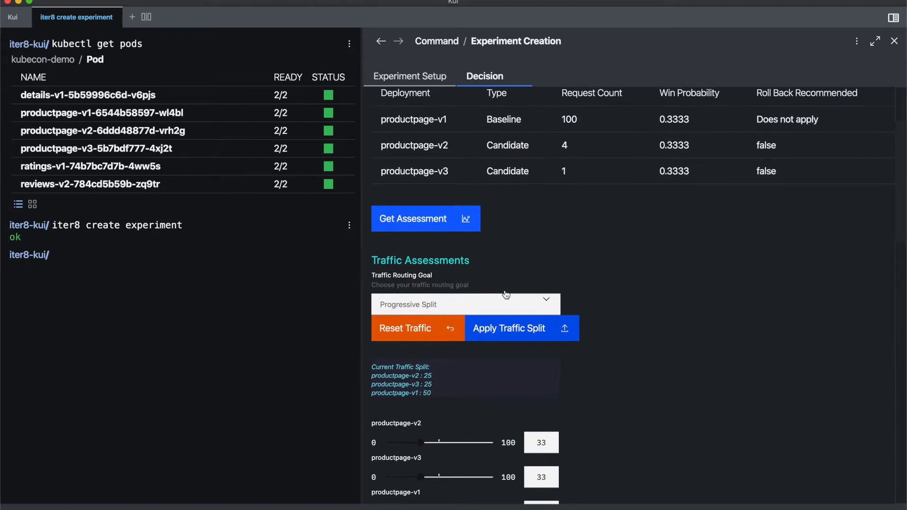
left_click(451, 225)
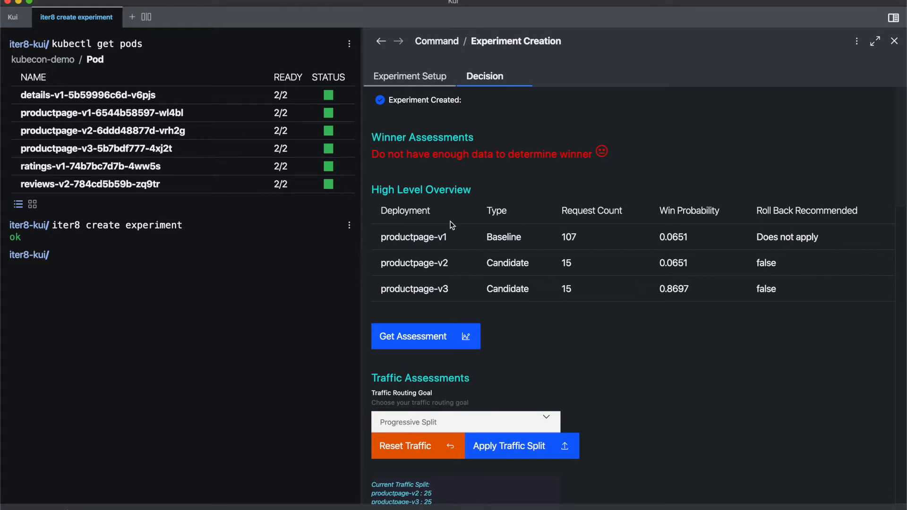
Apply the Progressive Split of 8 to productpage-v2, 58 to productpage-v3 and 34 to productpage-v1, and dismiss the notification.
scroll(517, 356, "down", 5)
scroll(517, 356, "down", 1)
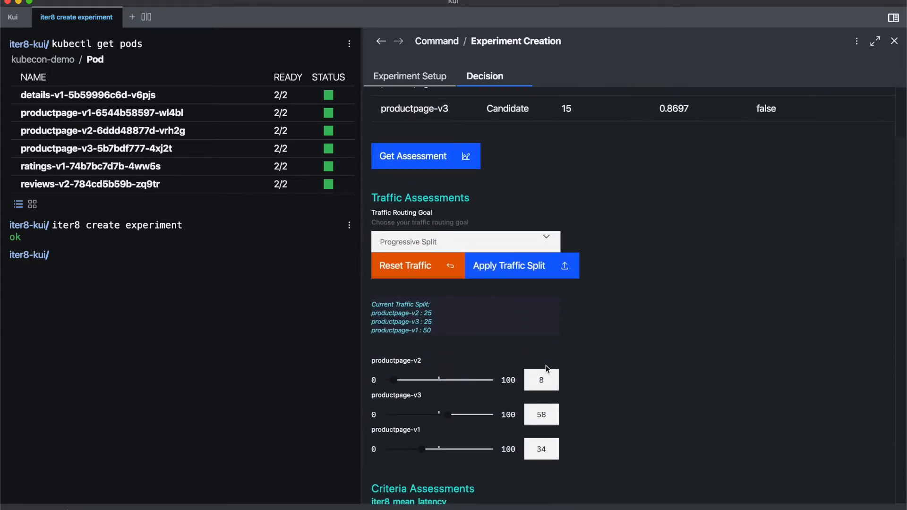
scroll(547, 359, "up", 3)
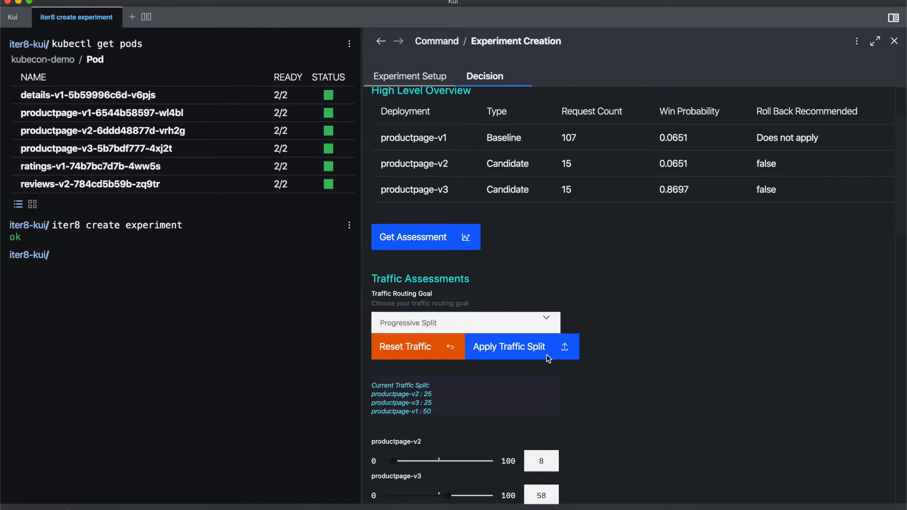
scroll(547, 358, "down", 2)
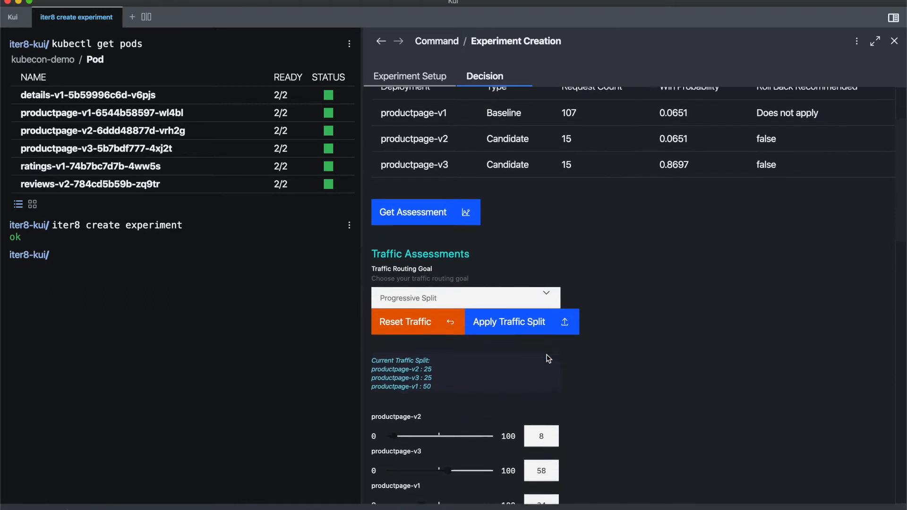
left_click(523, 310)
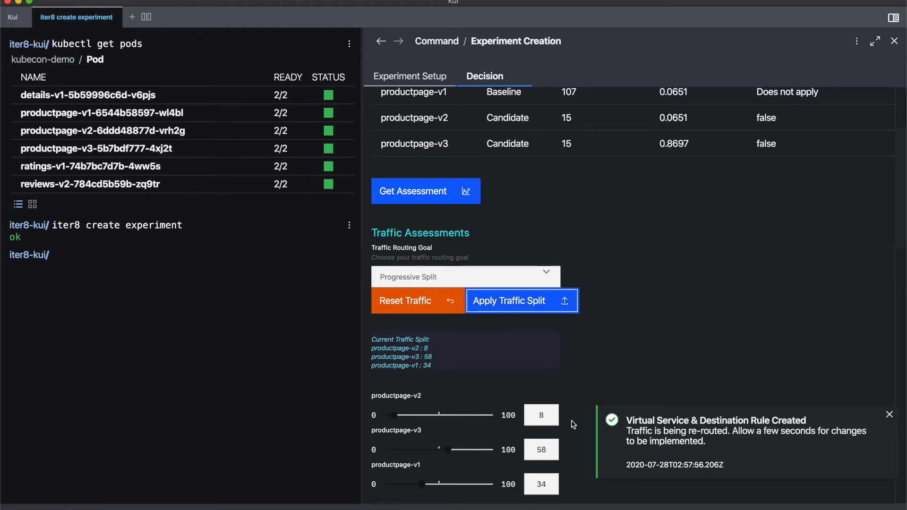
left_click(370, 346)
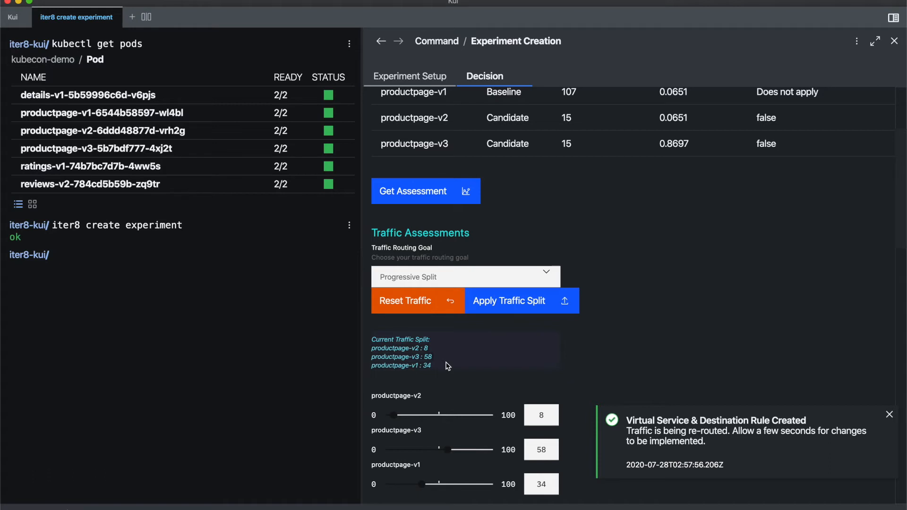
left_click(890, 415)
Request two more assessments of the experiment under the newly applied traffic split.
scroll(731, 357, "up", 2)
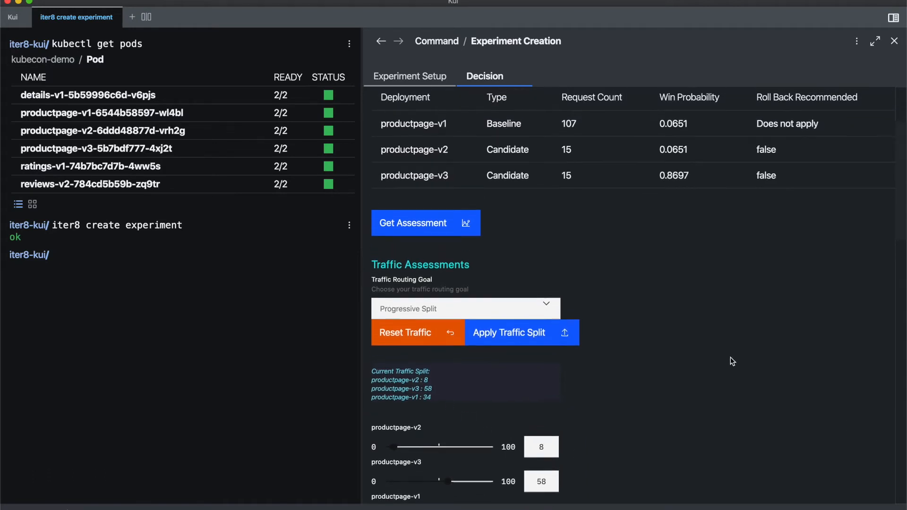
scroll(479, 270, "up", 2)
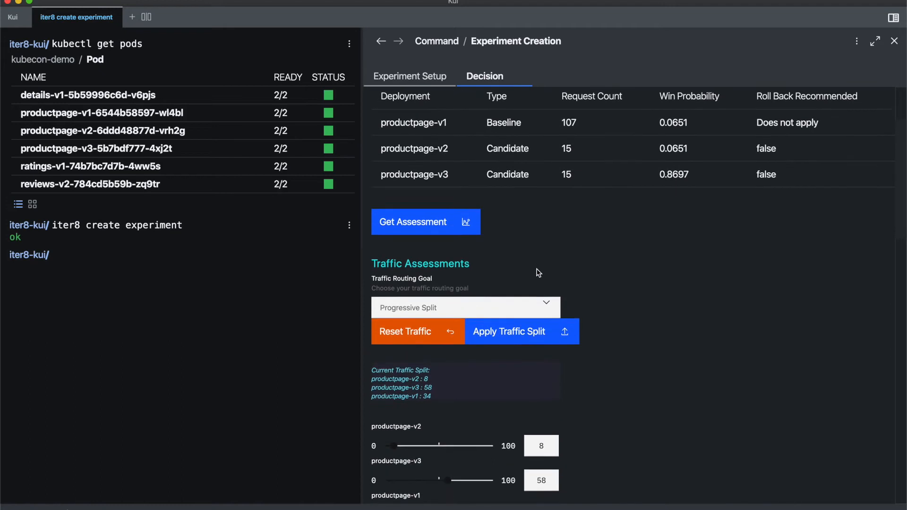
scroll(538, 273, "down", 1)
left_click(437, 196)
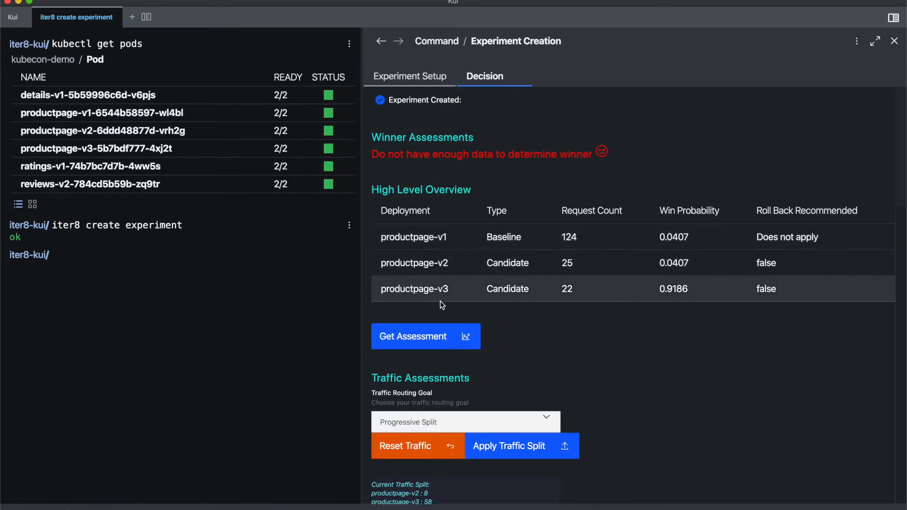
left_click(430, 340)
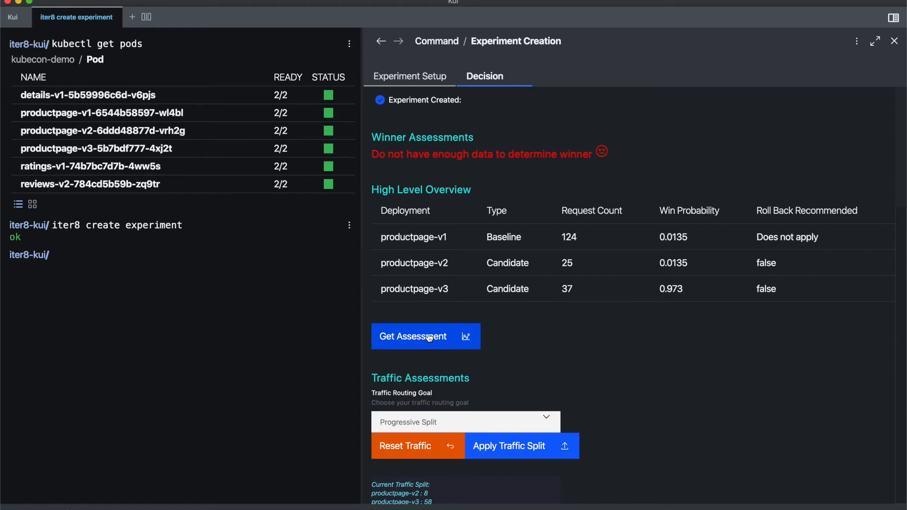
Examine the Criteria Assessments charts for mean latency, latency percentile, error rate and mean books purchased across the three versions.
scroll(472, 340, "down", 8)
scroll(491, 346, "down", 3)
scroll(493, 346, "down", 1)
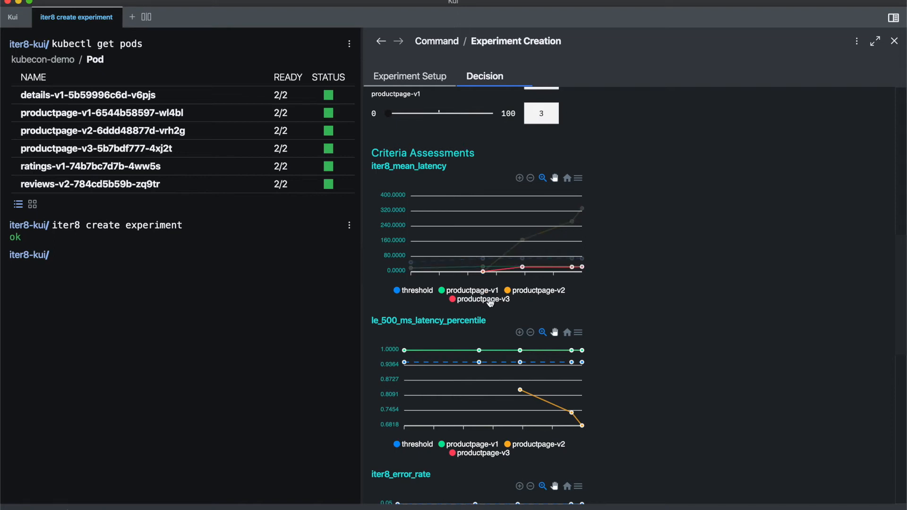
scroll(634, 312, "down", 3)
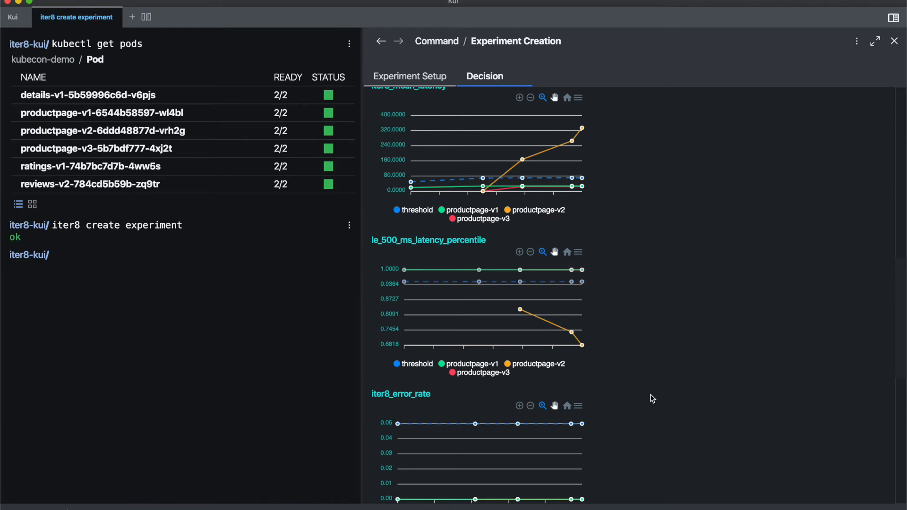
scroll(649, 399, "down", 5)
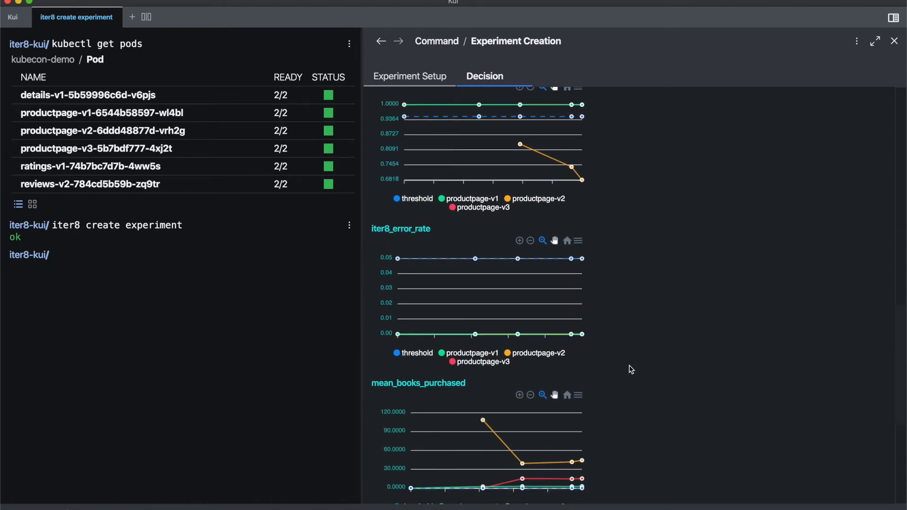
scroll(628, 366, "down", 3)
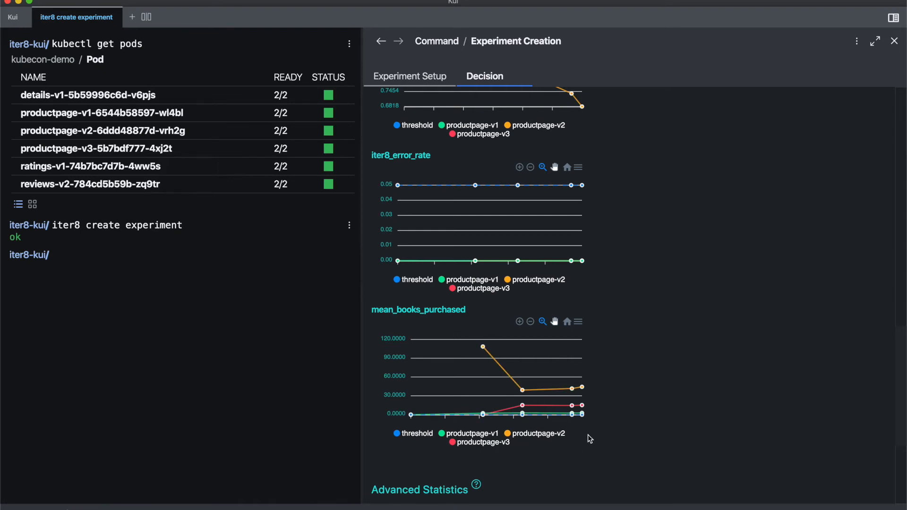
scroll(627, 418, "up", 3)
scroll(626, 418, "up", 5)
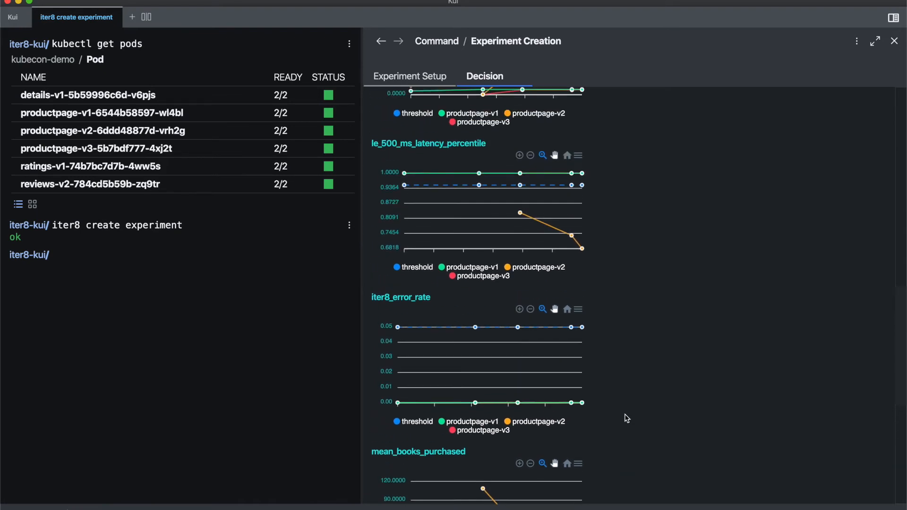
scroll(627, 418, "up", 3)
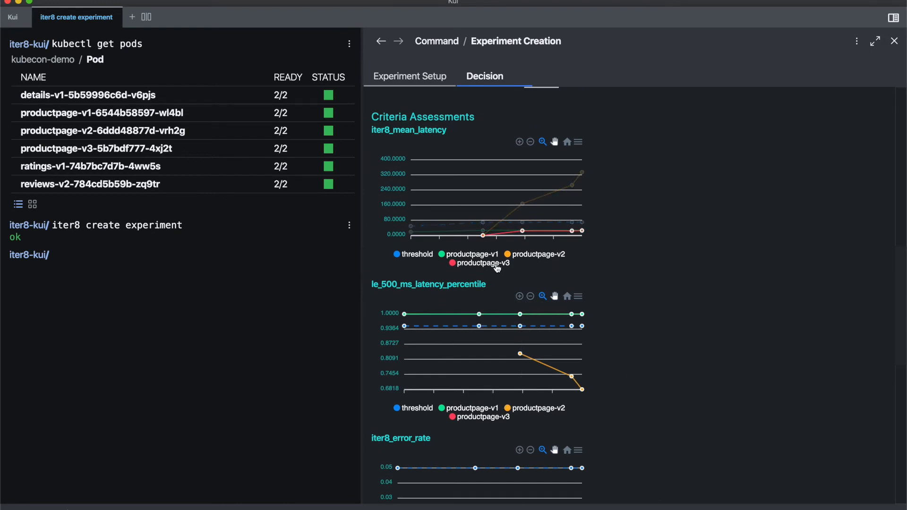
scroll(605, 291, "up", 5)
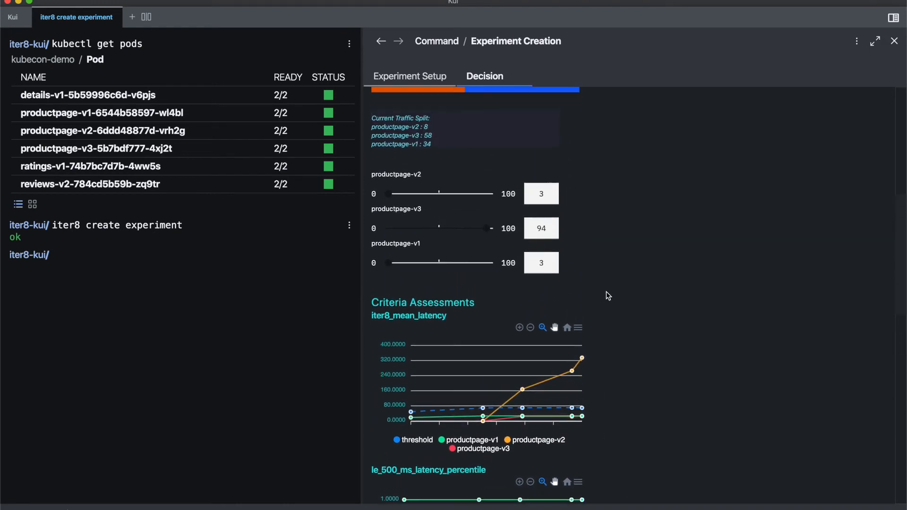
scroll(605, 291, "up", 6)
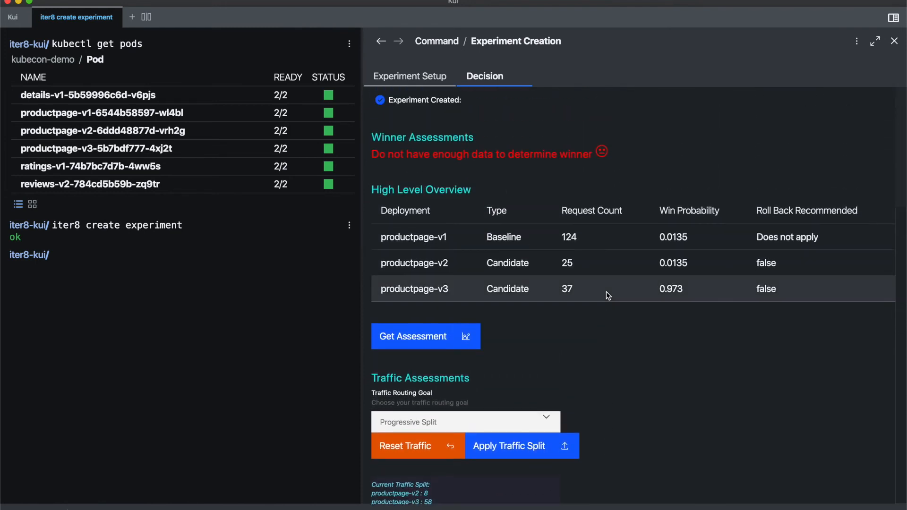
Get a new assessment and apply its split of 2 to productpage-v2, 96 to productpage-v3 and 2 to productpage-v1, dismissing the notification.
left_click(434, 337)
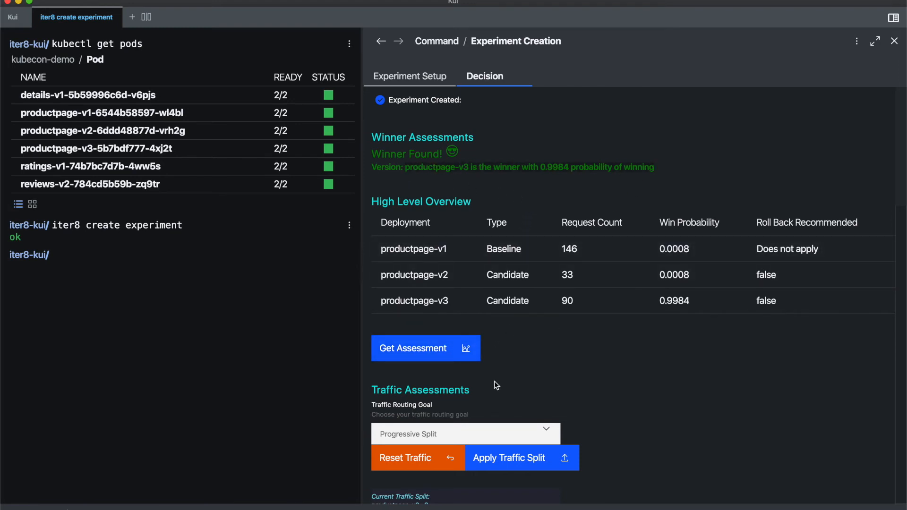
scroll(497, 385, "down", 5)
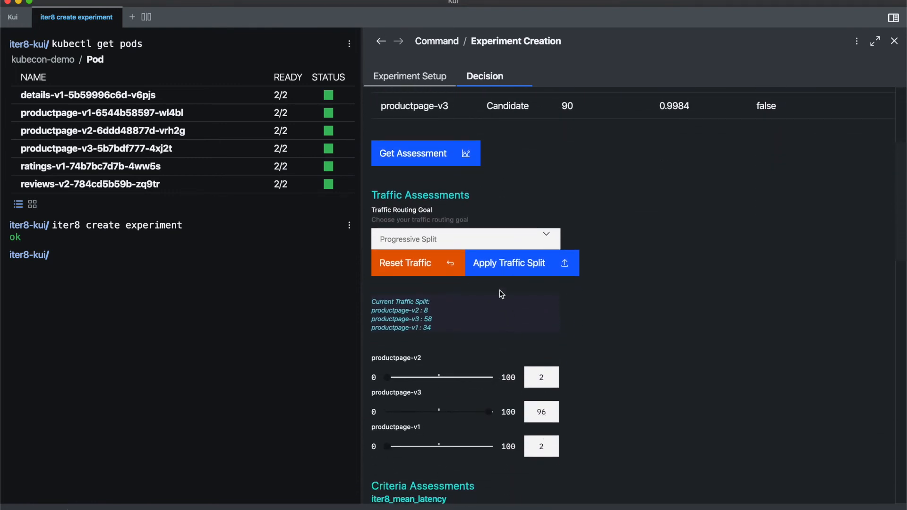
left_click(492, 271)
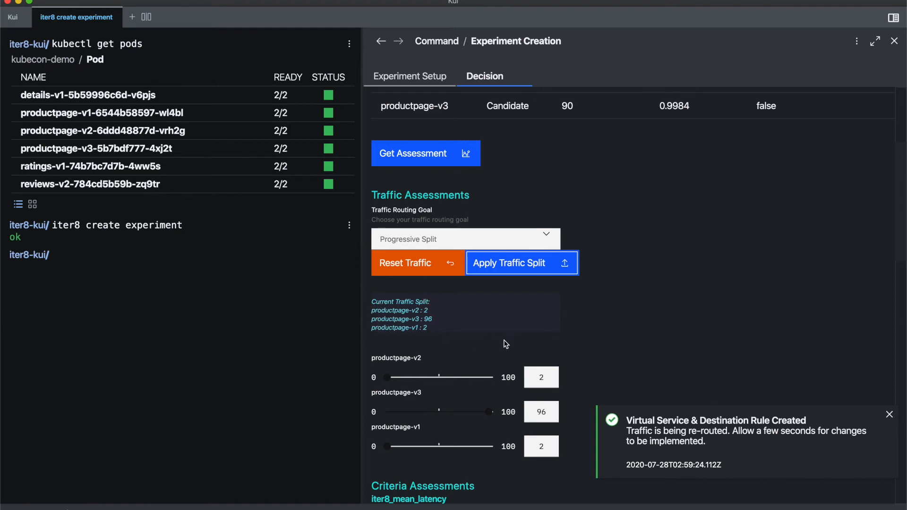
left_click(891, 414)
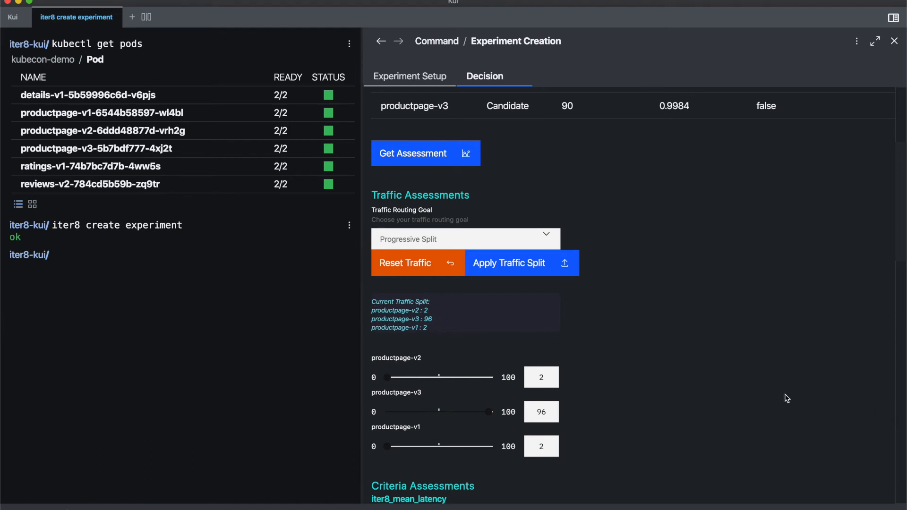
Expand the Advanced Statistics section below the criteria charts to show the metric assessment of each version.
scroll(615, 390, "down", 9)
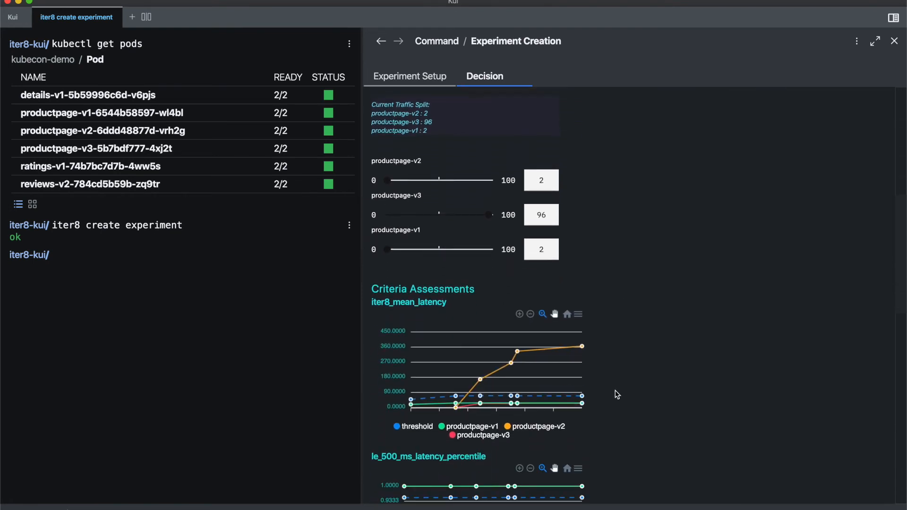
scroll(614, 390, "down", 8)
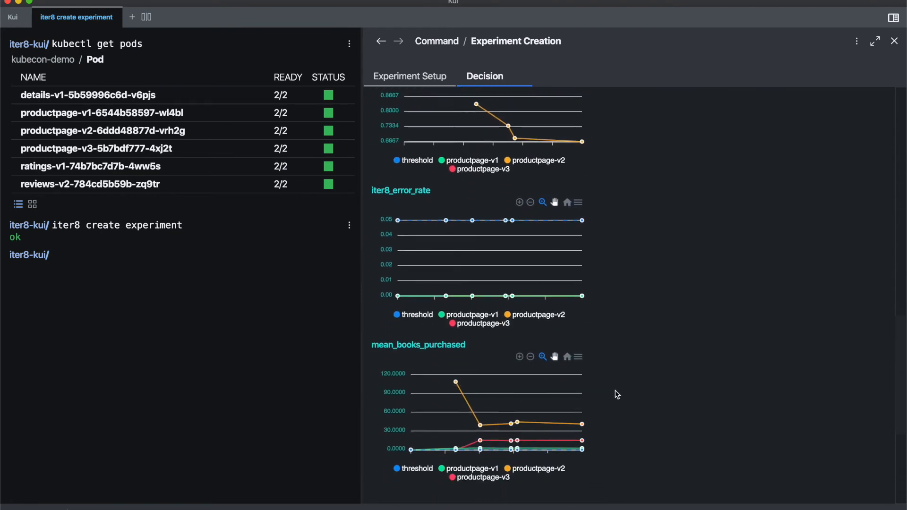
scroll(615, 390, "down", 1)
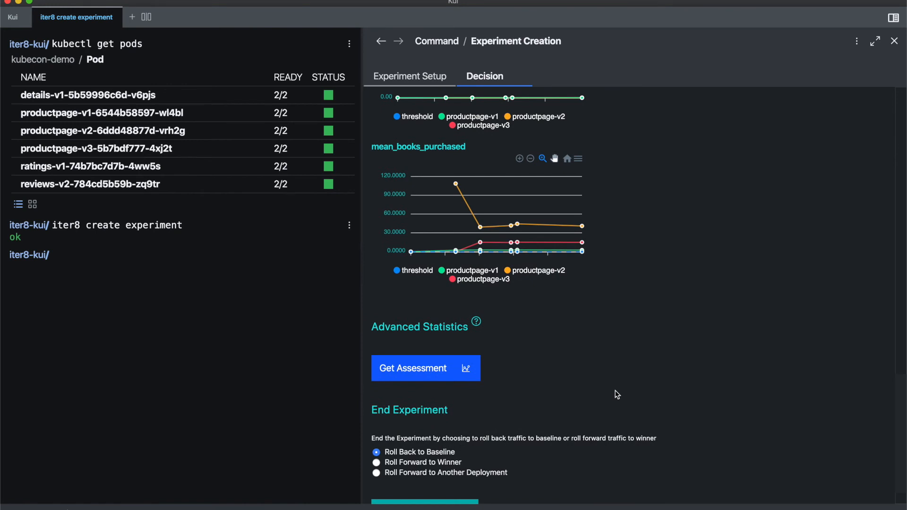
left_click(449, 368)
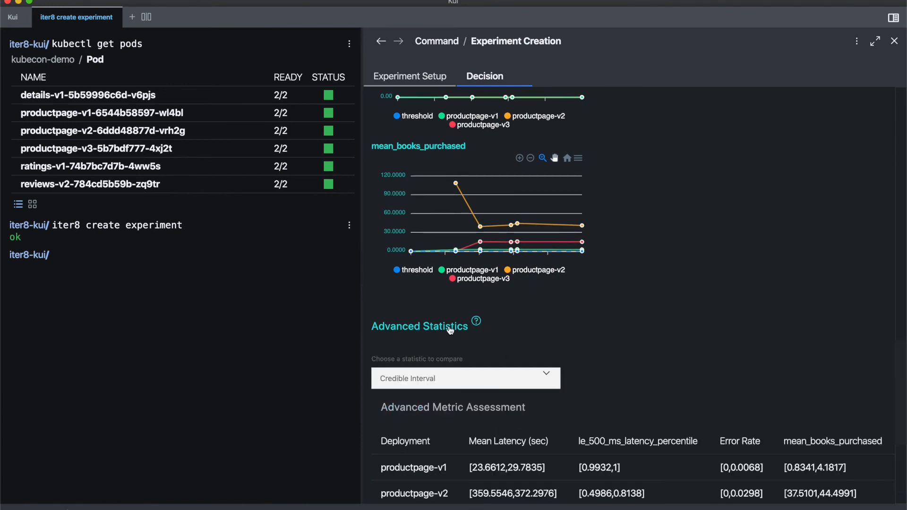
scroll(546, 333, "down", 1)
scroll(545, 329, "down", 1)
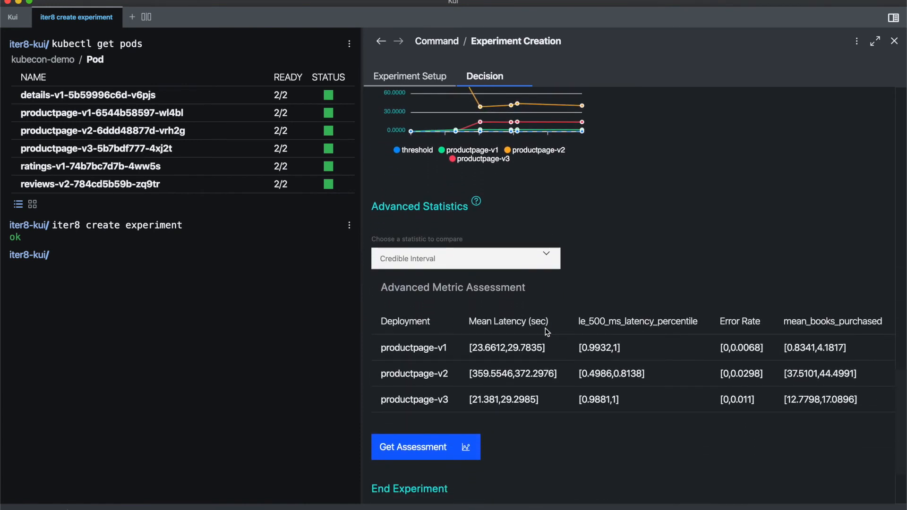
Review the statistics available for comparison and keep Credible Interval selected.
left_click(545, 259)
scroll(521, 286, "down", 1)
scroll(520, 286, "up", 1)
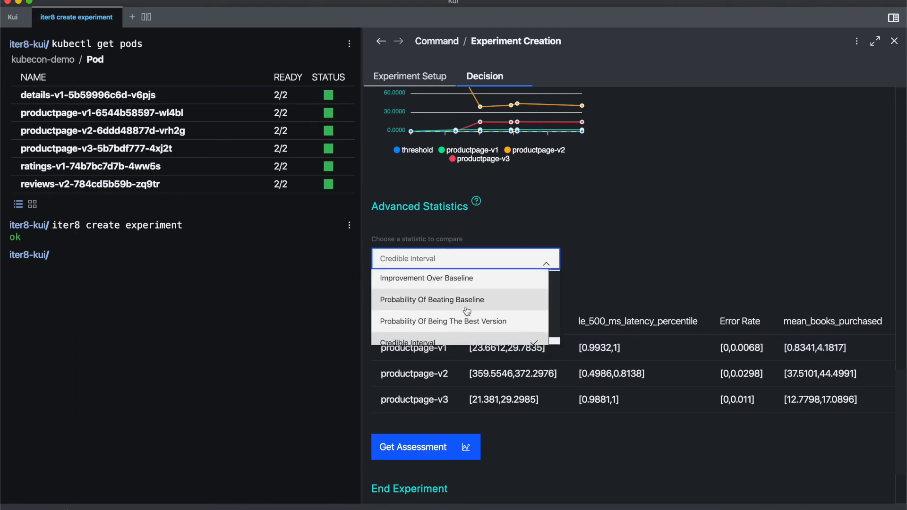
scroll(456, 324, "down", 1)
left_click(441, 336)
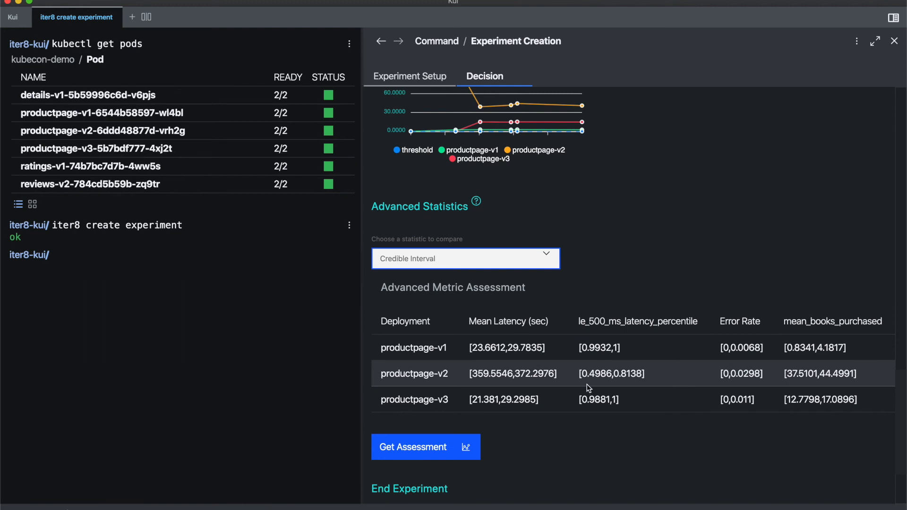
End the experiment with Roll Forward to Winner selected and dismiss the traffic re-routing notification.
scroll(591, 444, "down", 2)
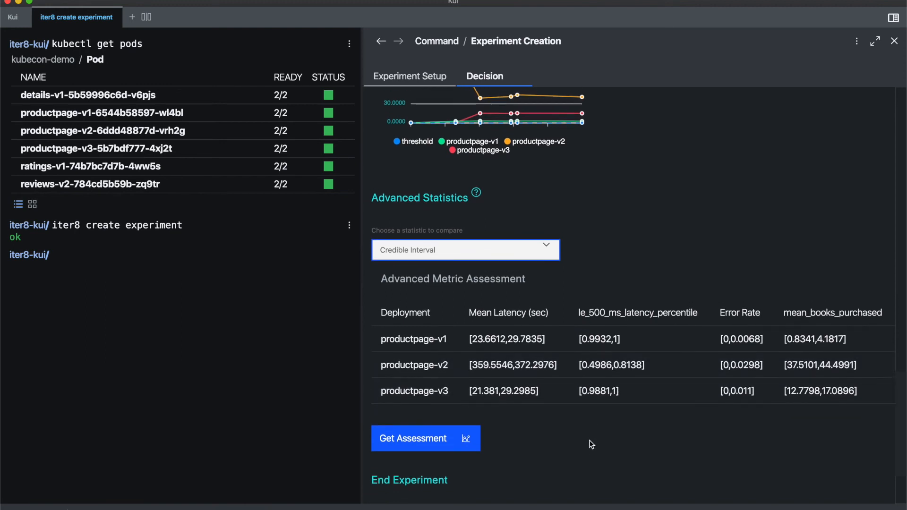
scroll(491, 410, "down", 1)
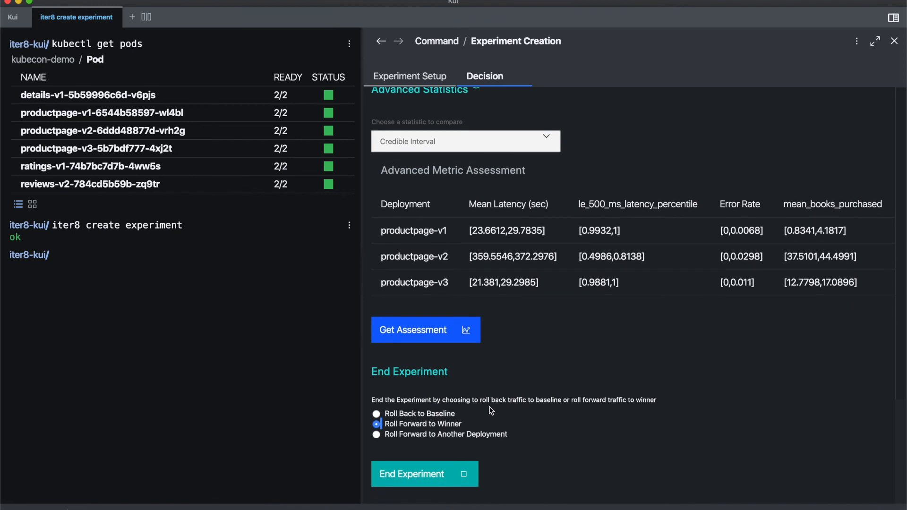
left_click(401, 481)
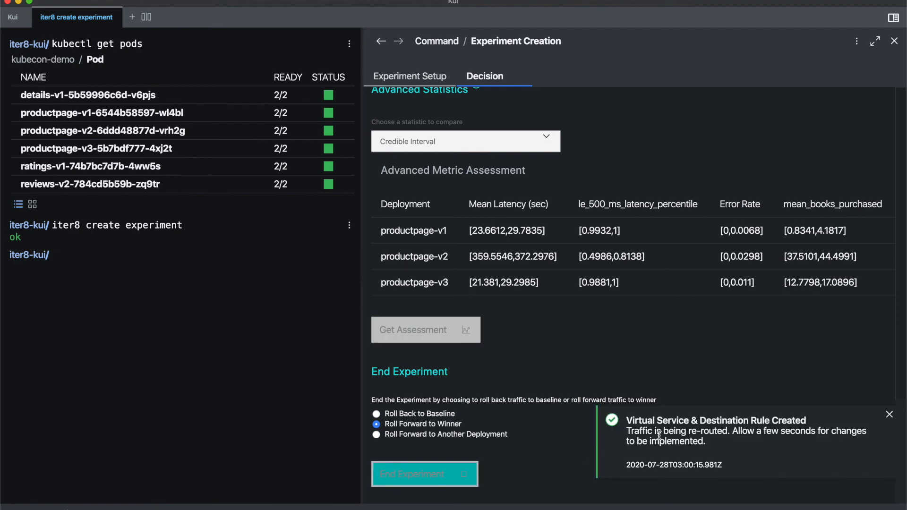
left_click(889, 417)
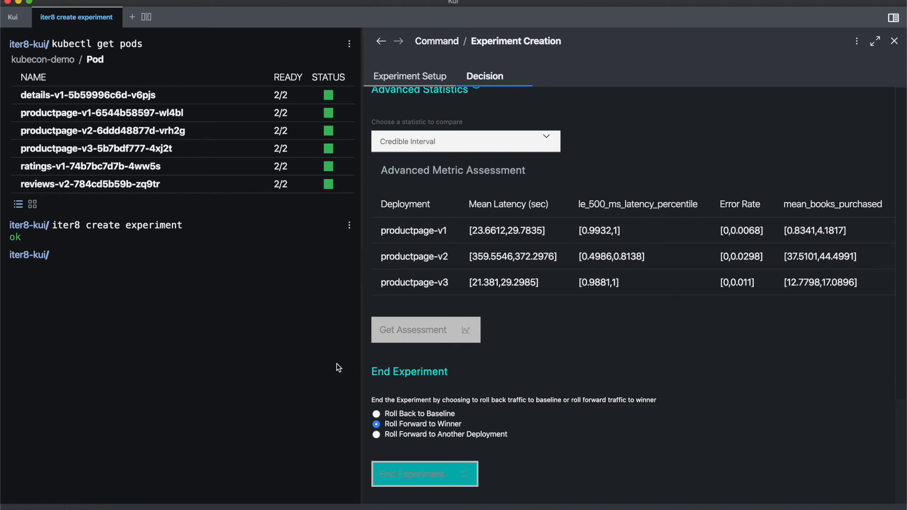
Switch to the browser, reload the BookInfo product page and check the highlighted author name in the book summary.
key("super+Tab")
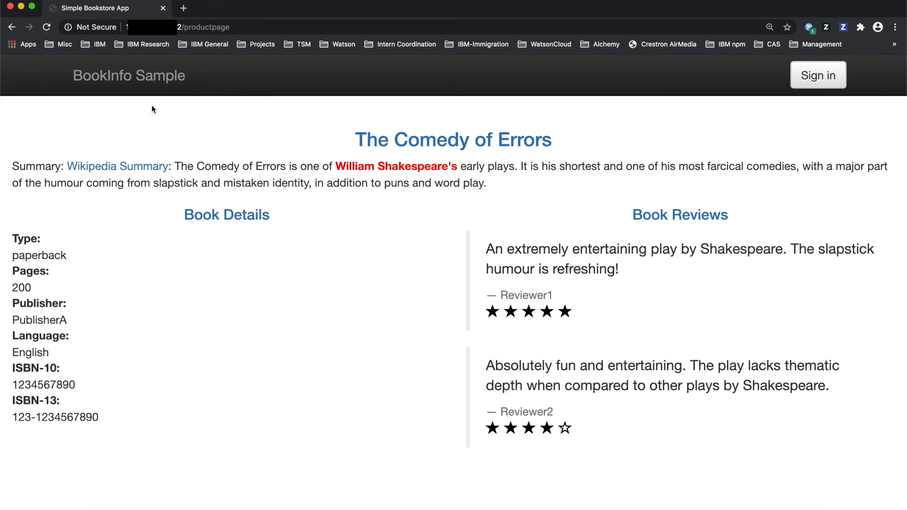
left_click(48, 27)
left_click_drag(336, 166, 406, 172)
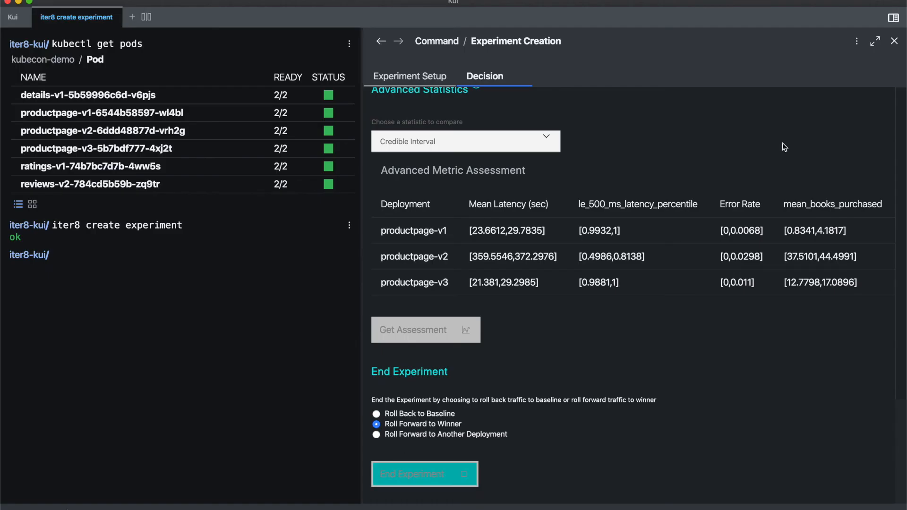
Return to Kui, close the Experiment Creation view and run the command iter8 metrics.
left_click(894, 48)
type("iter8 metrics")
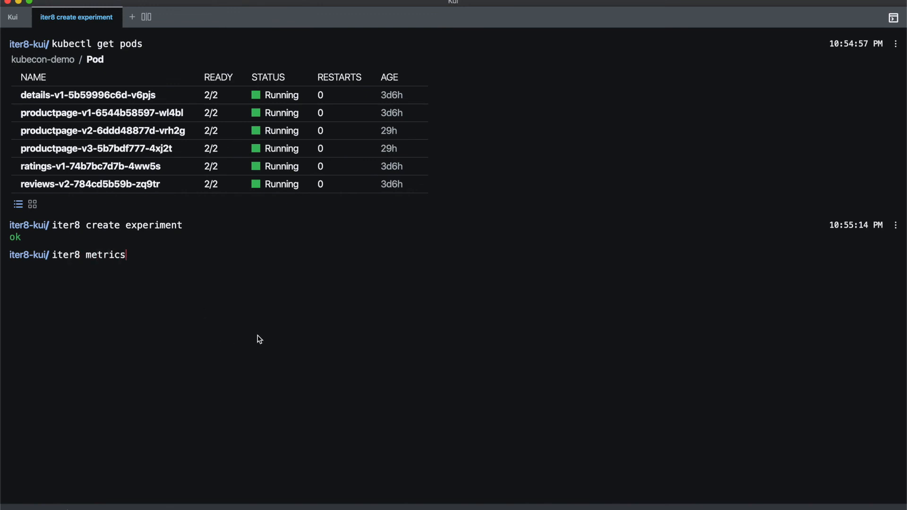
key("Return")
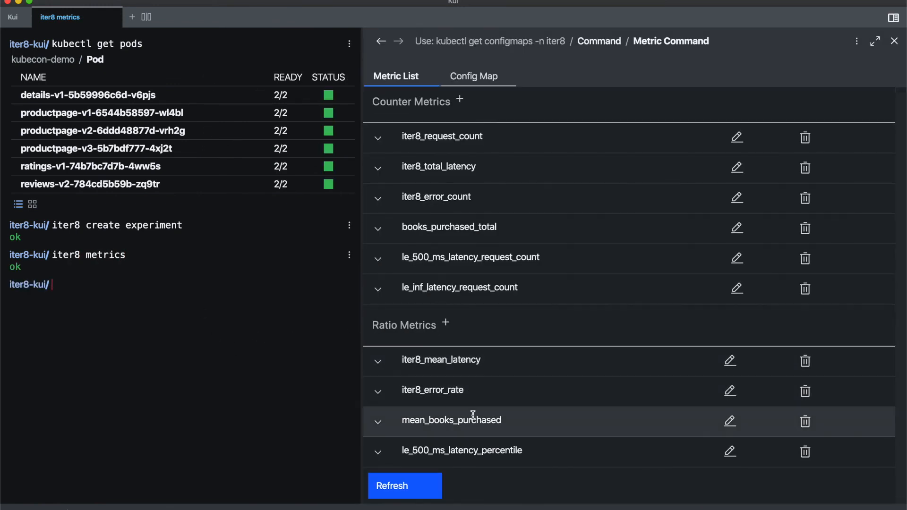
Examine the definitions of the ratio metrics iter8_mean_latency, iter8_error_rate, mean_books_purchased and le_500_ms_latency_percentile, plus the counter metric books_purchased_total.
left_click(378, 361)
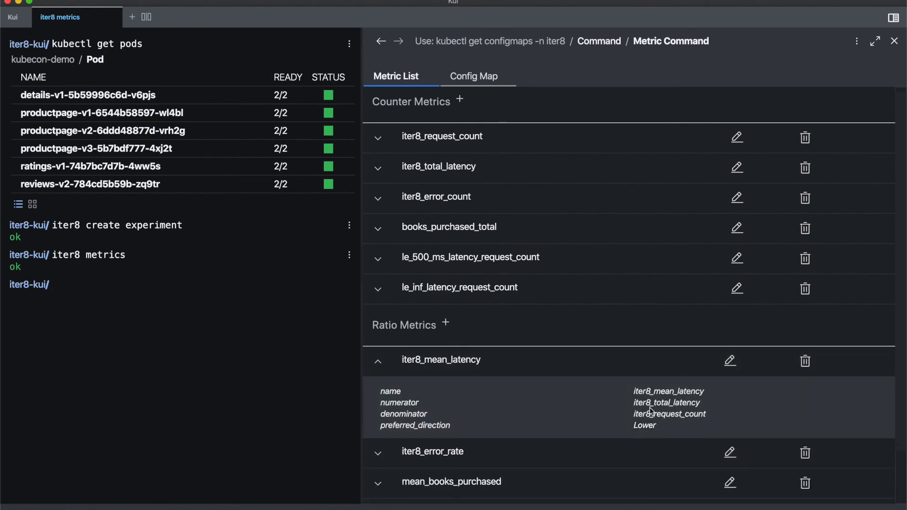
left_click(370, 363)
left_click(376, 390)
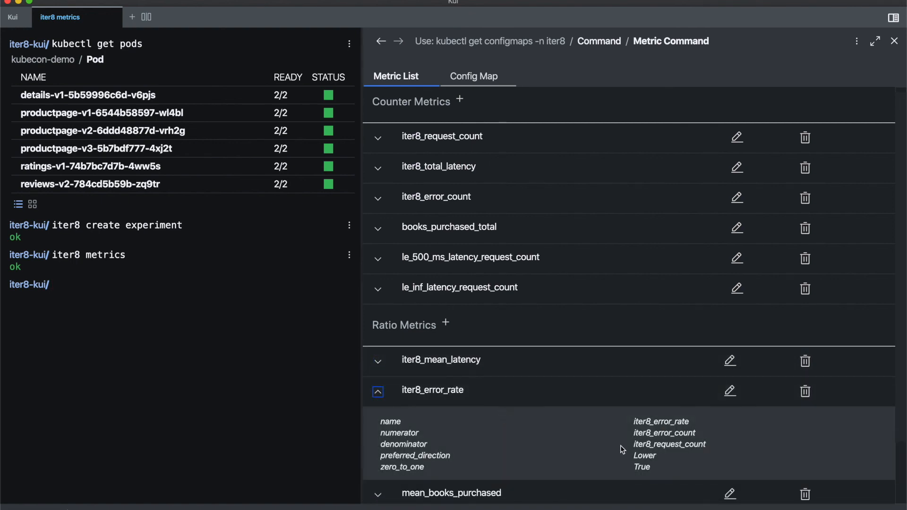
left_click(377, 392)
left_click(377, 420)
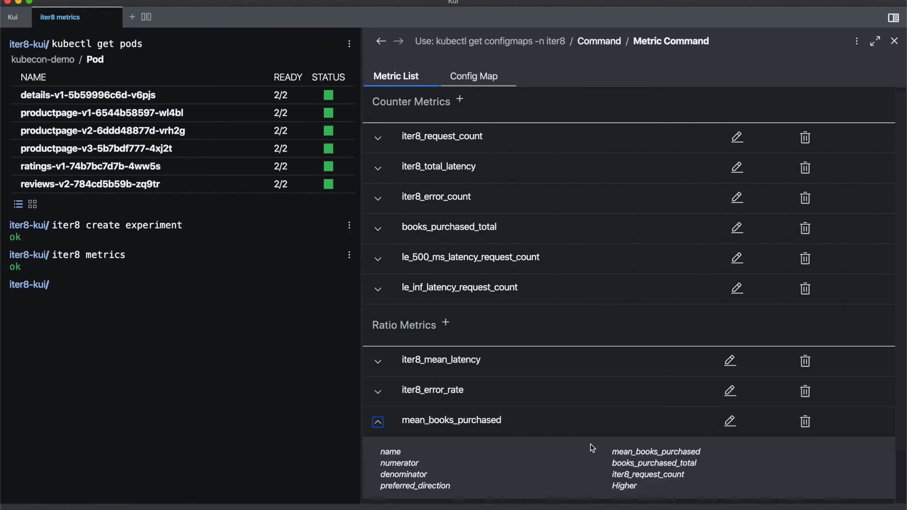
left_click(378, 426)
left_click(378, 456)
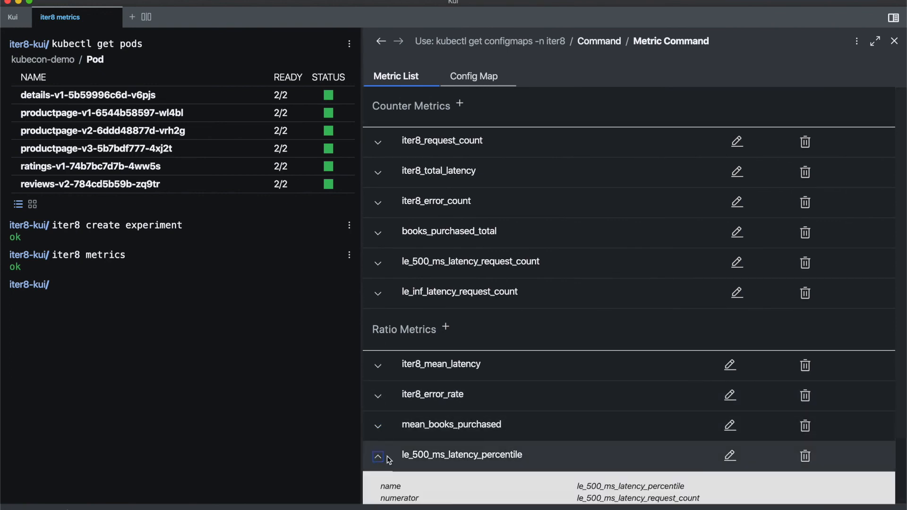
scroll(631, 481, "down", 2)
left_click(377, 379)
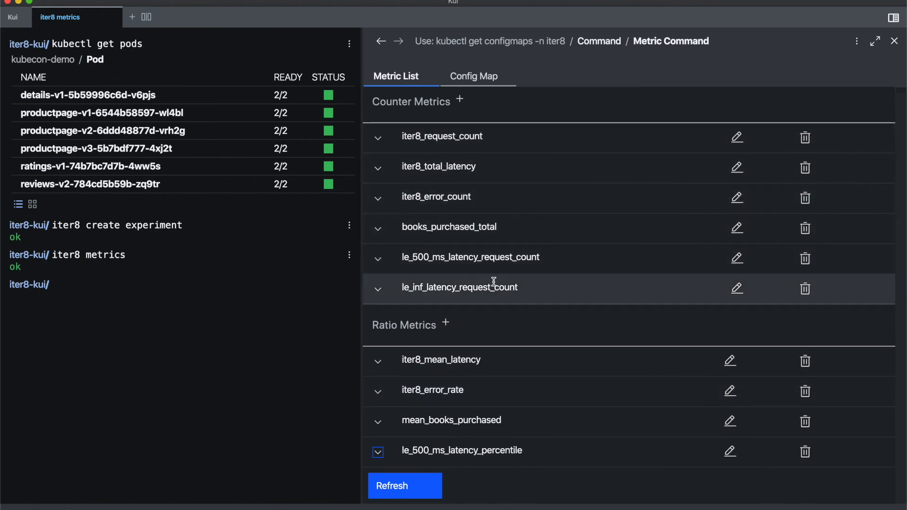
left_click(379, 231)
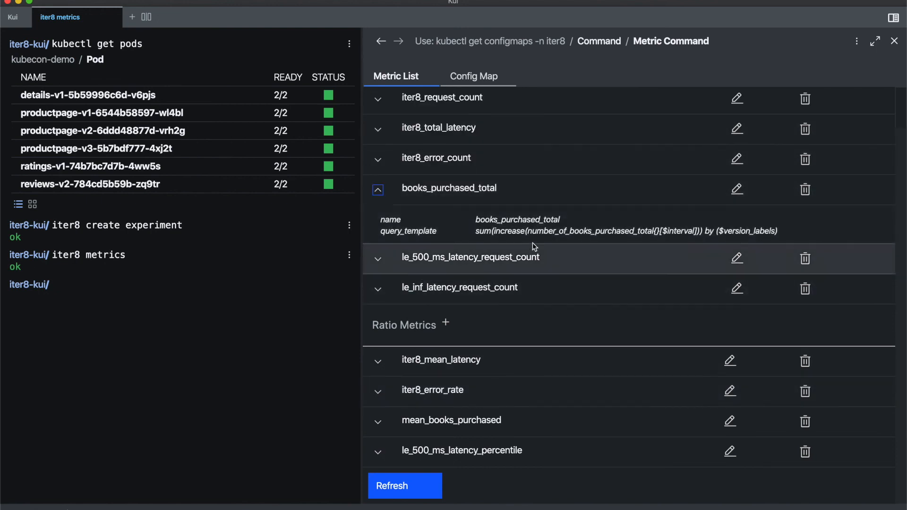